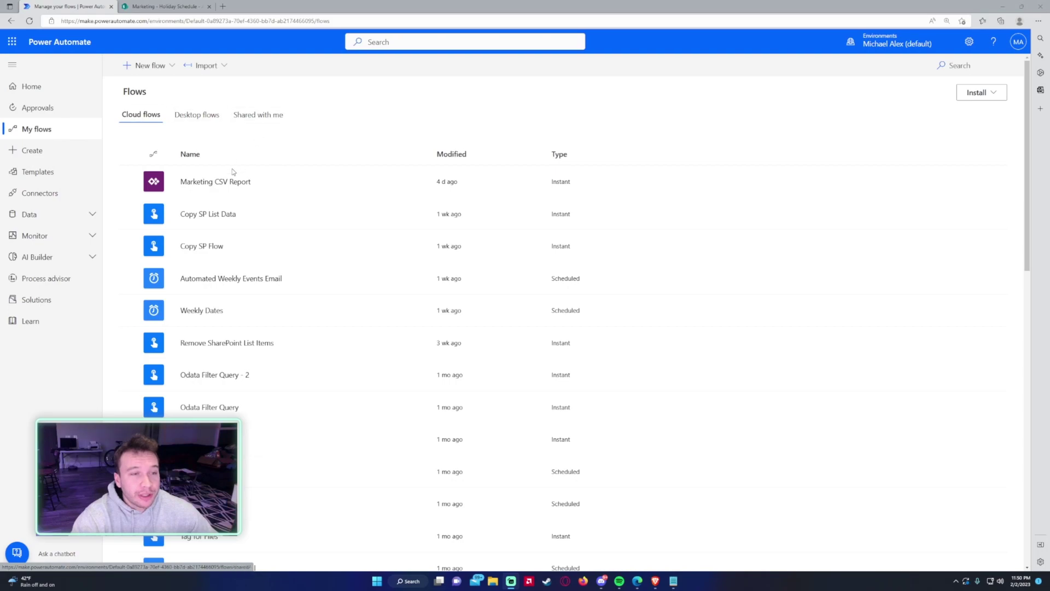
- Open the Marketing CSV Report flow from My flows in the editor
{"action": "left_click", "coordinate": [208, 183]}
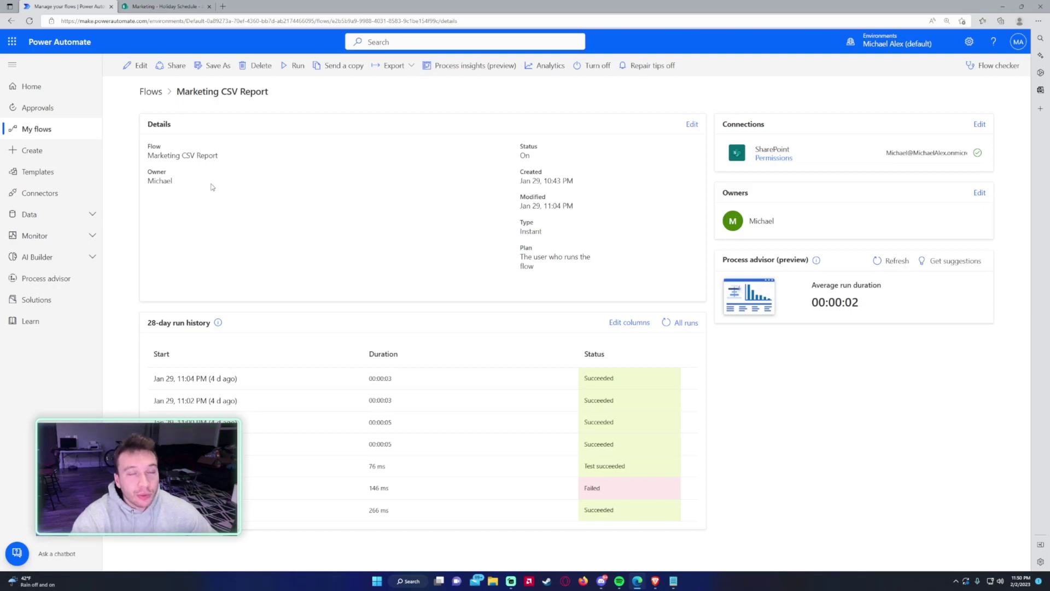
{"action": "left_click", "coordinate": [136, 66]}
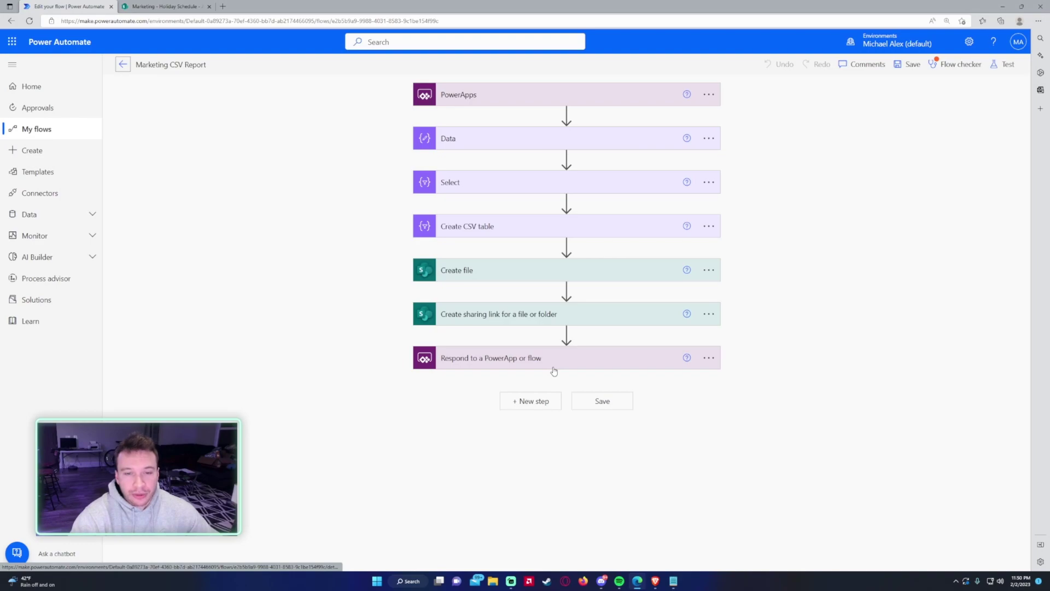
- Insert a new action between PowerApps and Data and search for the Scope control
{"action": "left_click", "coordinate": [566, 114]}
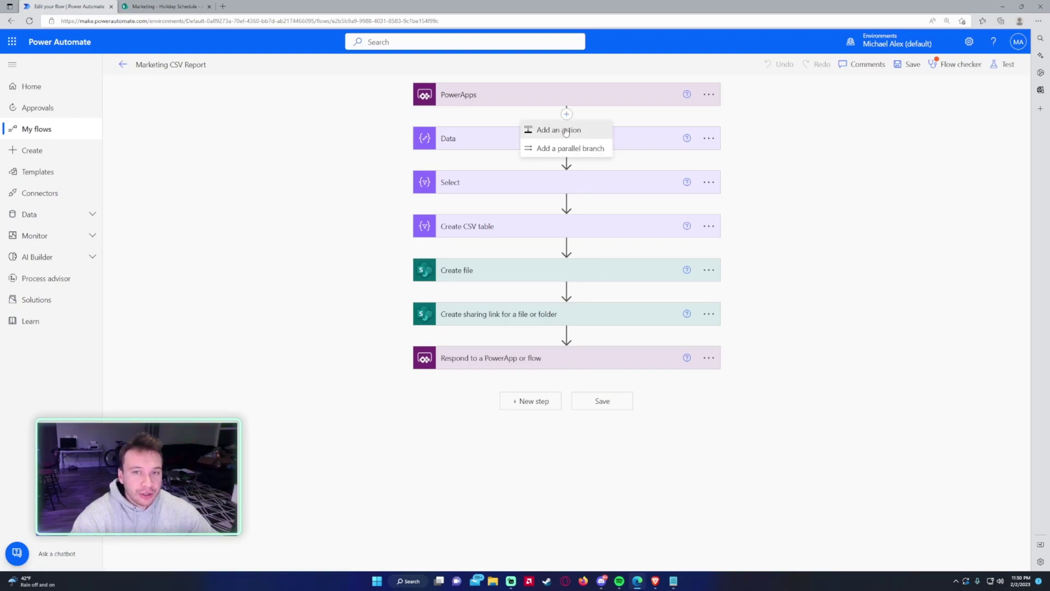
{"action": "left_click", "coordinate": [566, 132]}
{"action": "type", "text": "sco"}
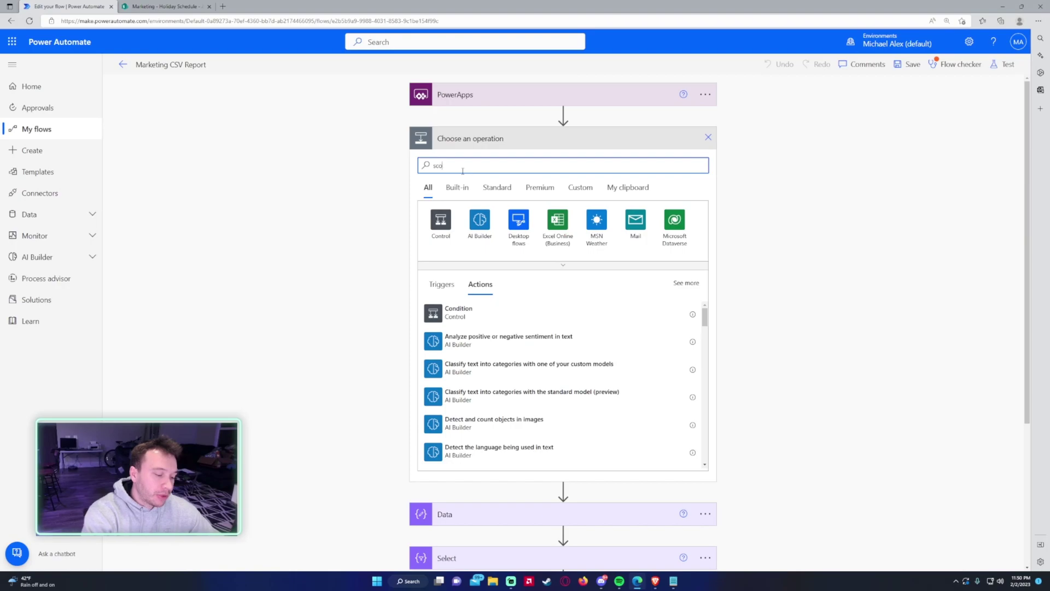
{"action": "type", "text": "pe"}
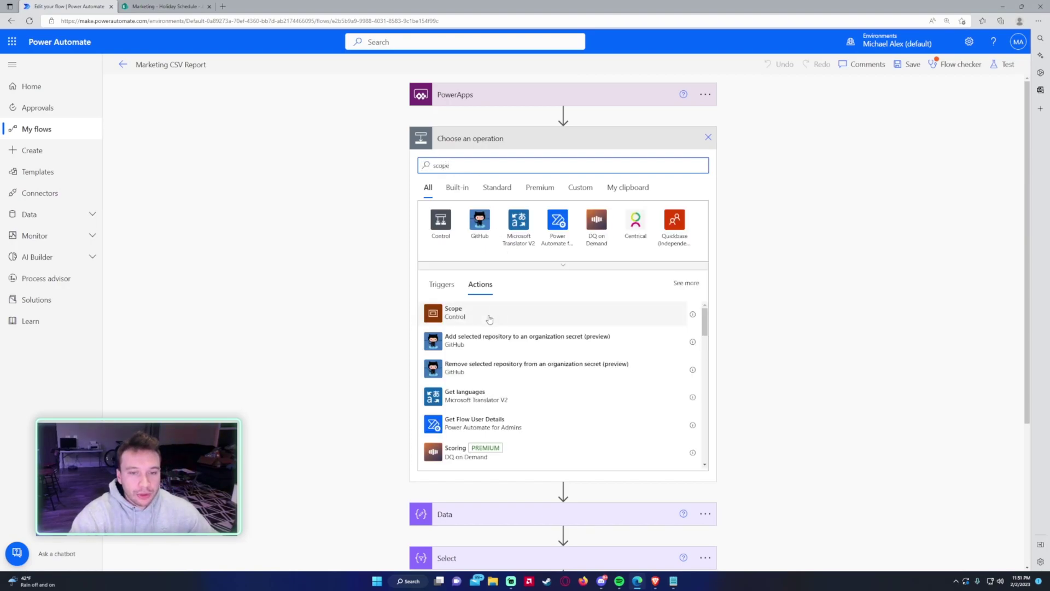
{"action": "left_click", "coordinate": [692, 315]}
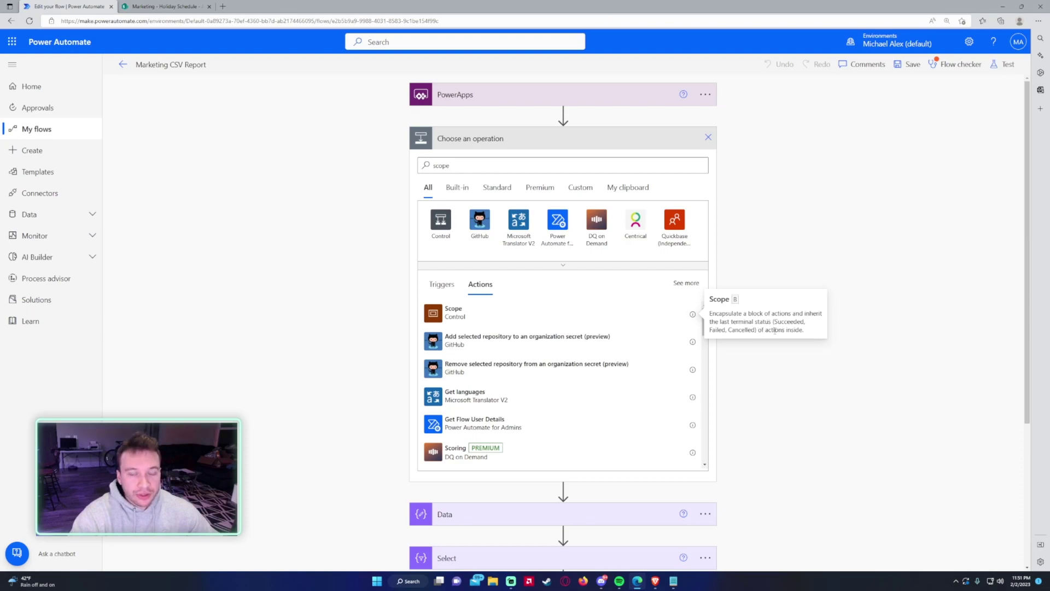
- Add the Scope, name it 'Data from PowerApps', and move the Data step inside it
{"action": "left_click", "coordinate": [561, 313]}
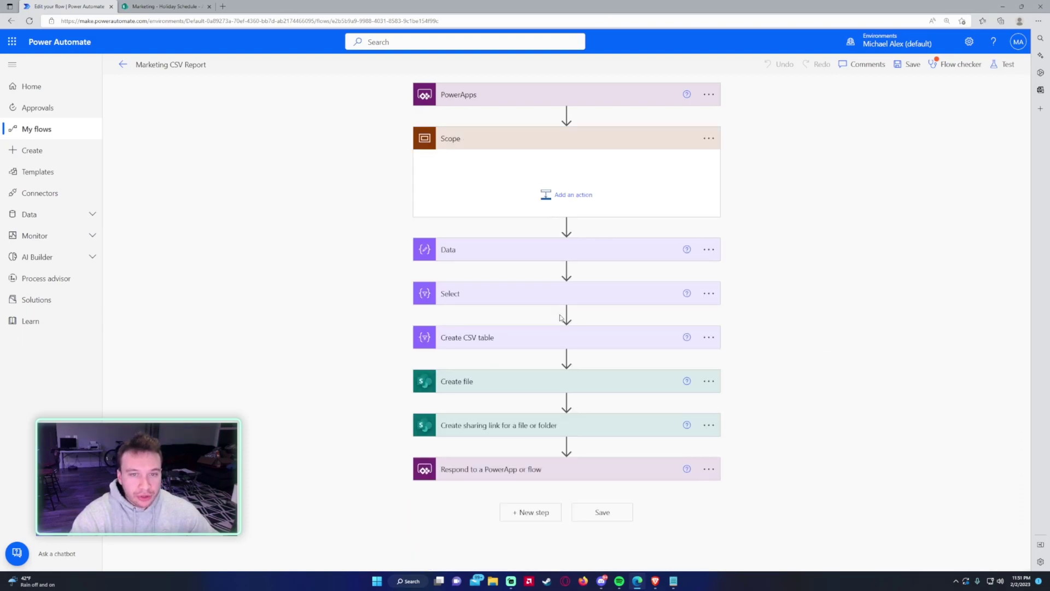
{"action": "left_click", "coordinate": [709, 139]}
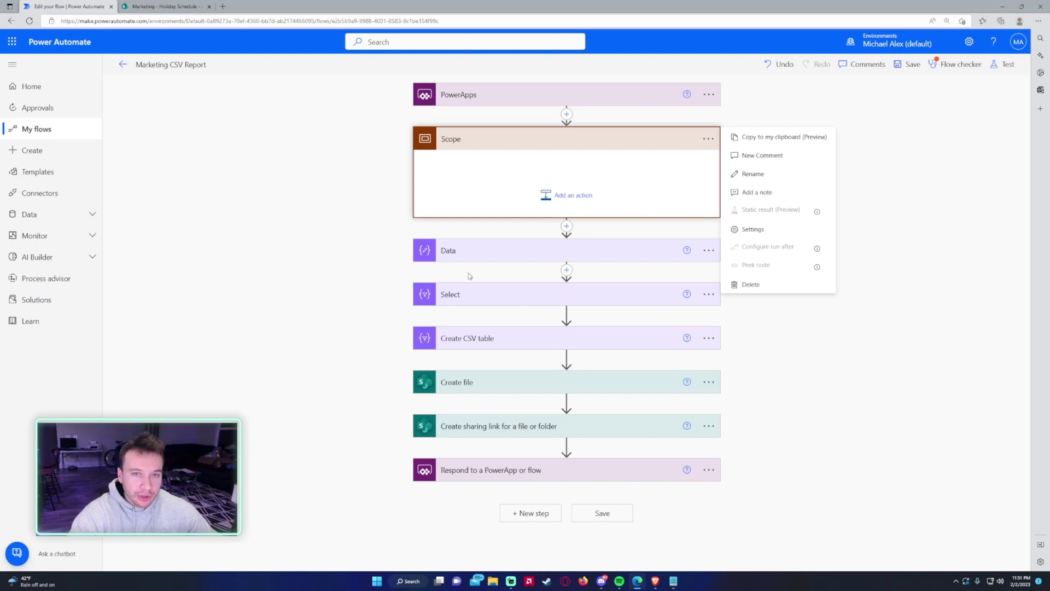
{"action": "left_click", "coordinate": [757, 174]}
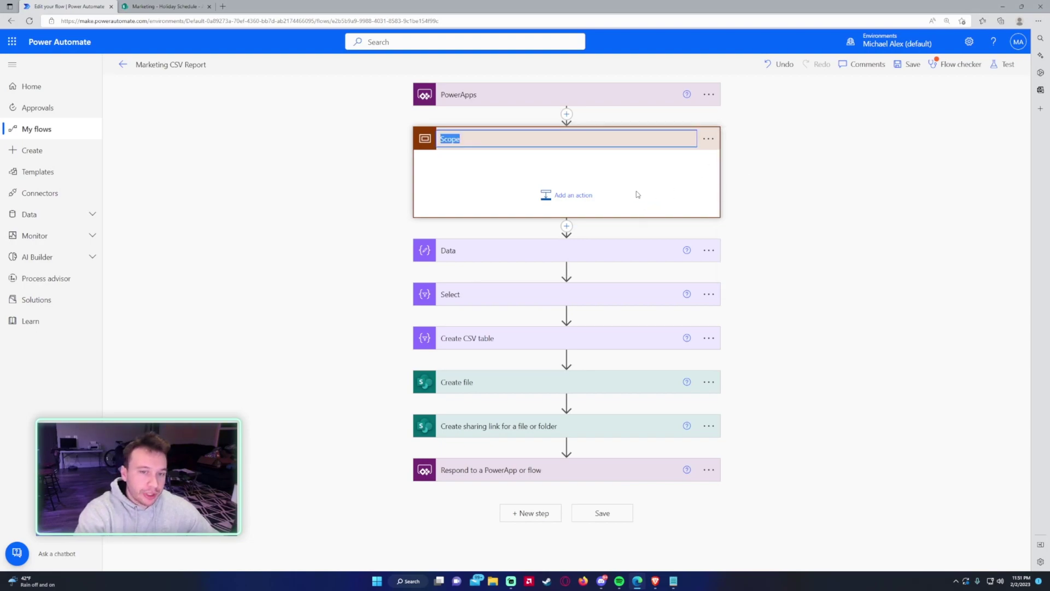
{"action": "type", "text": "Data from P"}
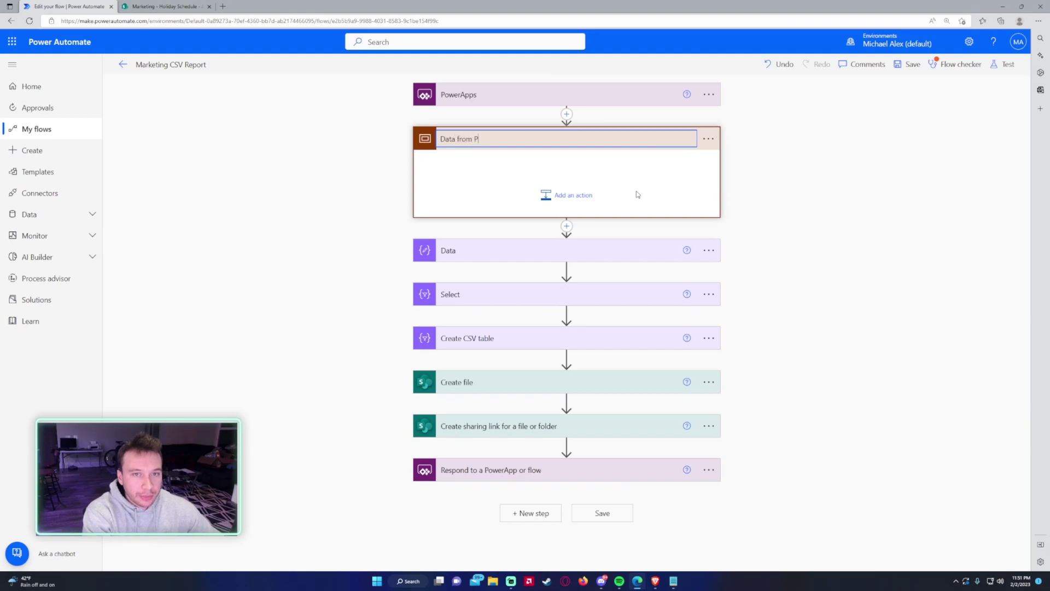
{"action": "type", "text": "owerApps"}
{"action": "key", "text": "Return"}
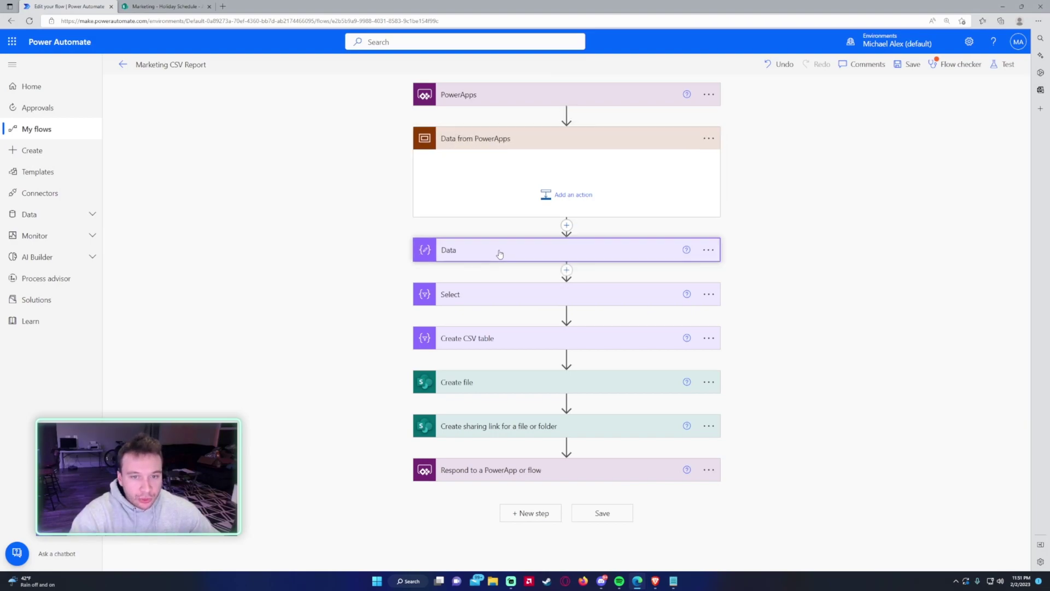
{"action": "left_click", "coordinate": [499, 251]}
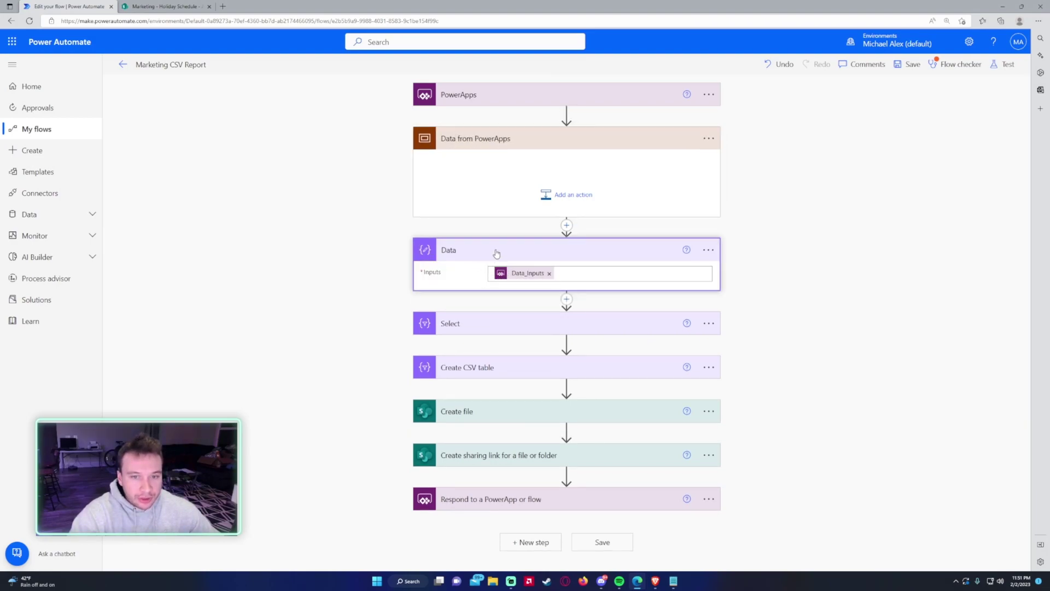
{"action": "left_click_drag", "start_coordinate": [496, 253], "coordinate": [505, 170]}
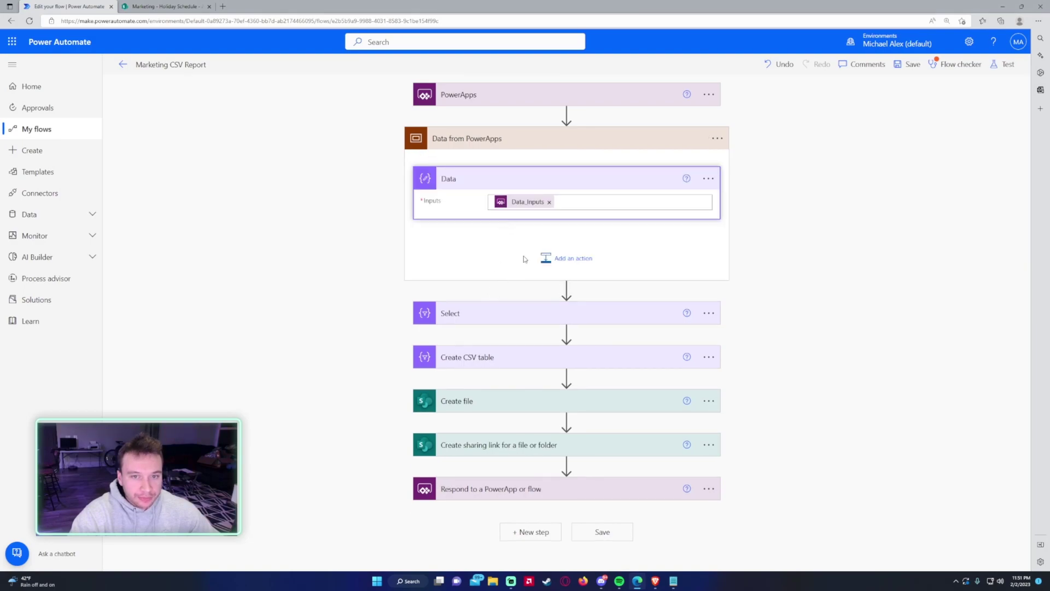
- Add a Compose action inside the Data from PowerApps scope and name it 'Email'
{"action": "left_click", "coordinate": [555, 264]}
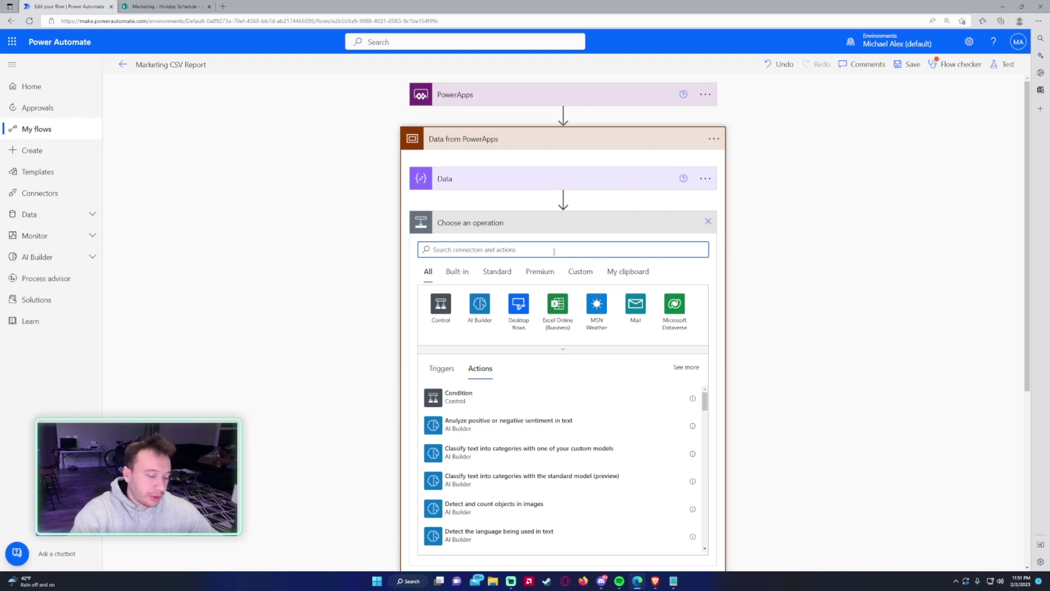
{"action": "type", "text": "compose"}
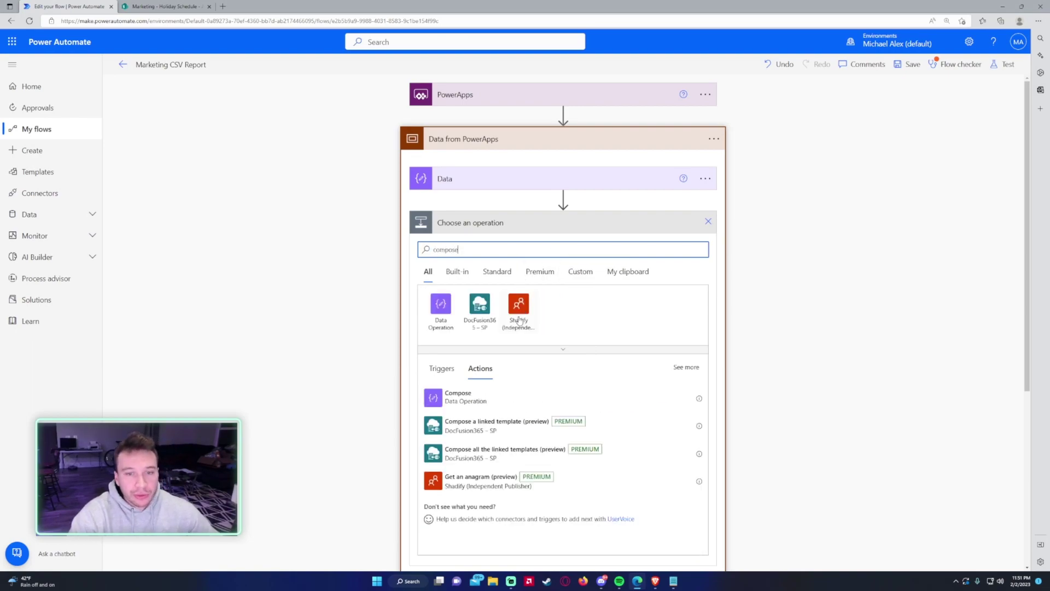
{"action": "left_click", "coordinate": [442, 309]}
{"action": "left_click", "coordinate": [465, 295]}
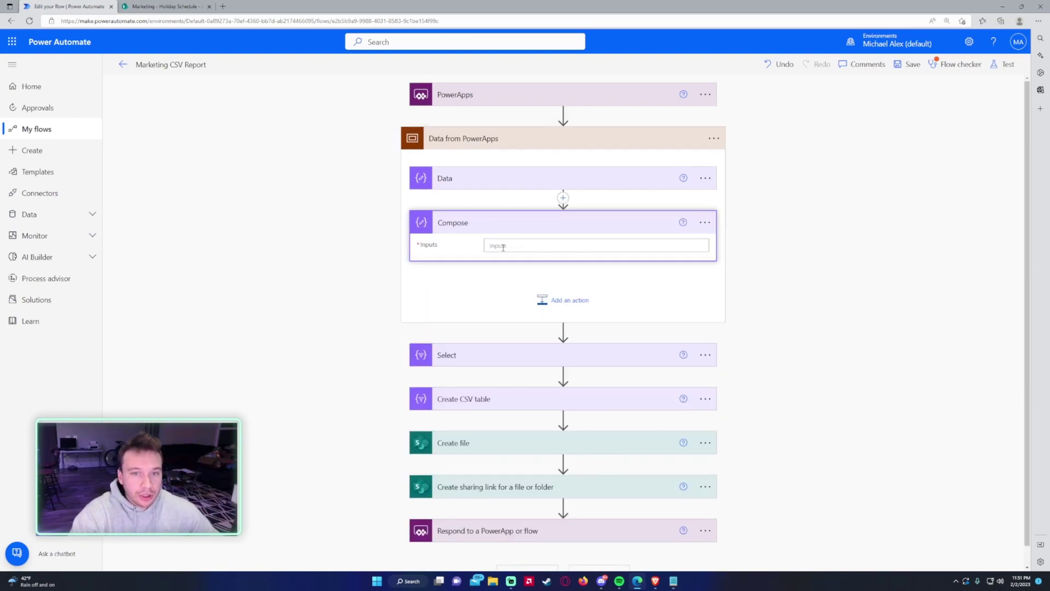
{"action": "left_click", "coordinate": [511, 246]}
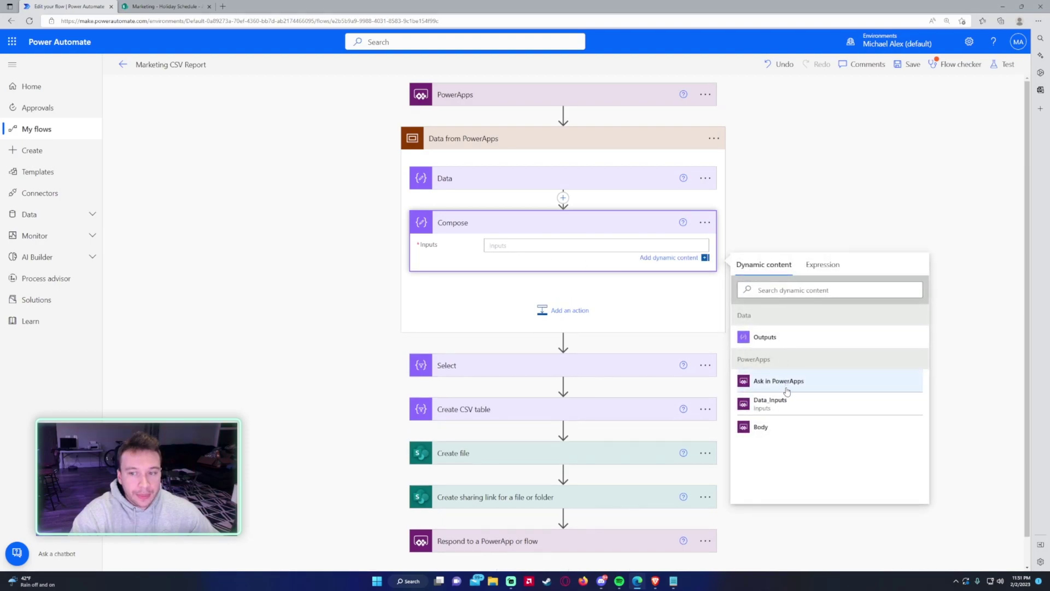
{"action": "left_click", "coordinate": [705, 222]}
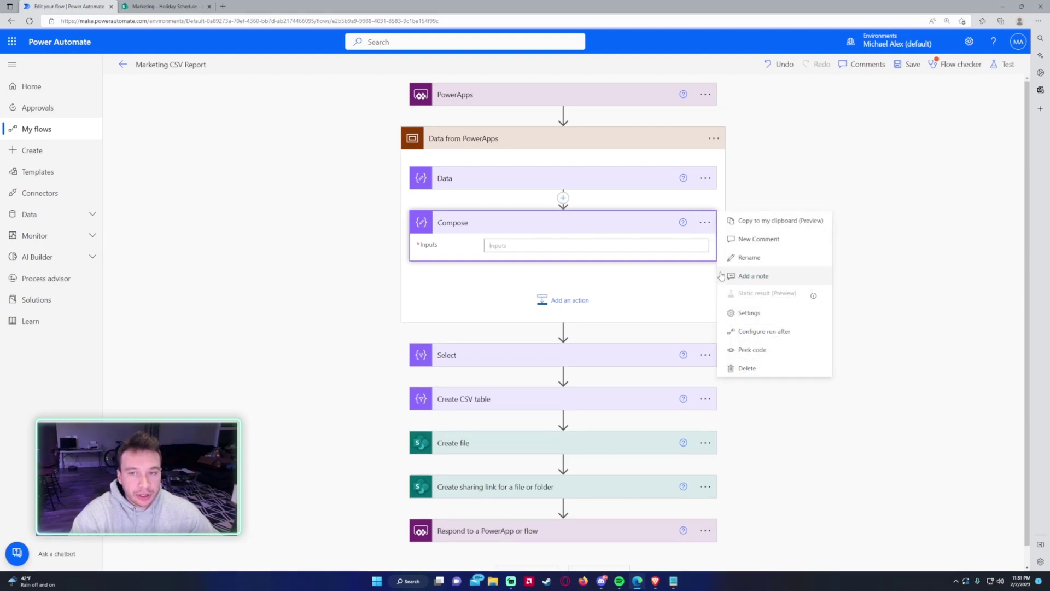
{"action": "left_click", "coordinate": [741, 266]}
{"action": "type", "text": "Email"}
{"action": "key", "text": "Return"}
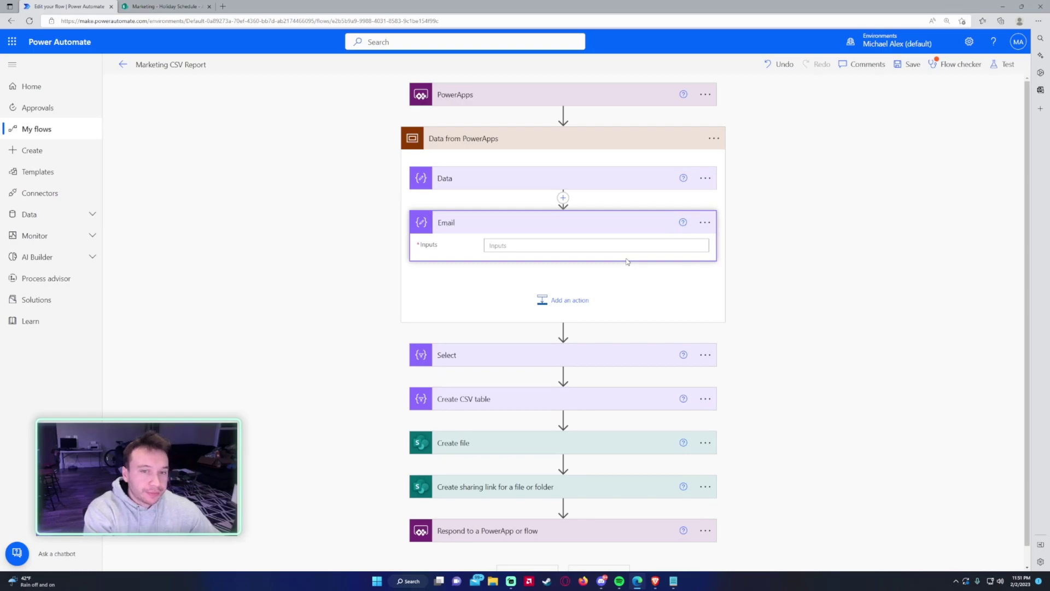
- Delete the Email step and collapse the Data from PowerApps scope
{"action": "left_click", "coordinate": [705, 222]}
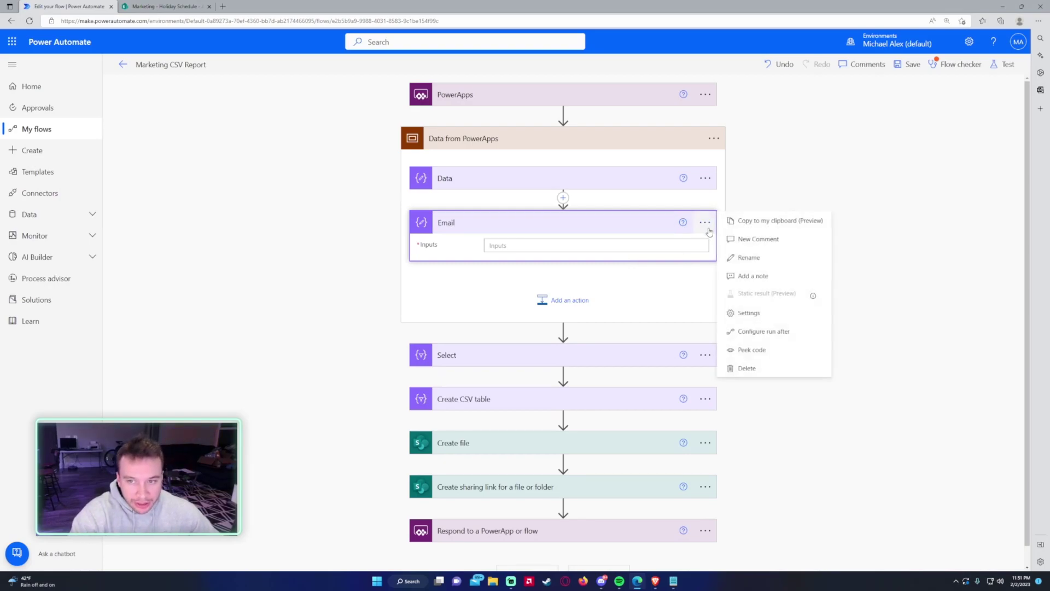
{"action": "left_click", "coordinate": [739, 362]}
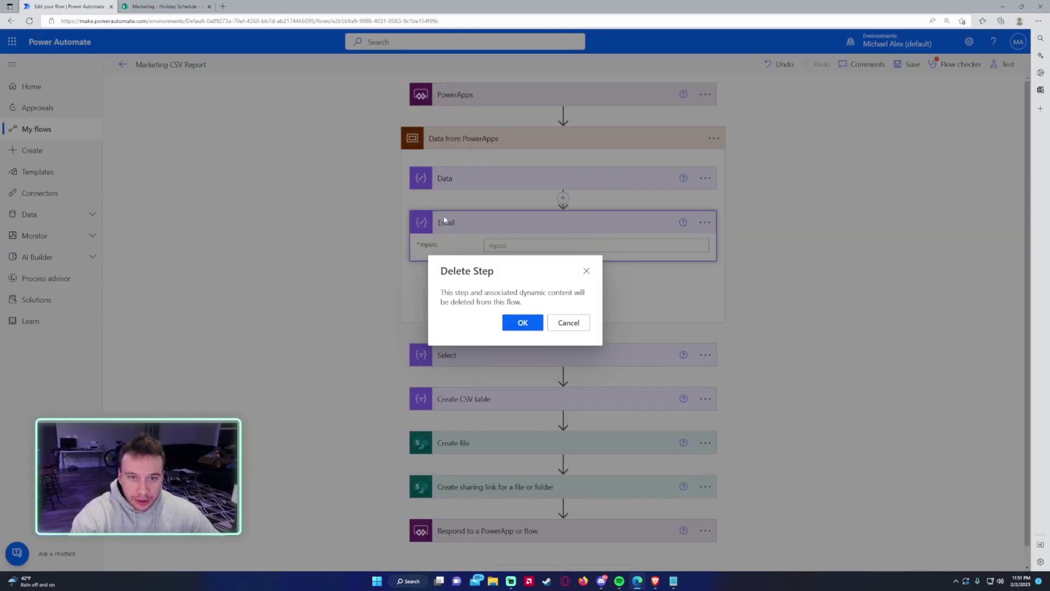
{"action": "left_click", "coordinate": [520, 321]}
{"action": "left_click", "coordinate": [480, 143]}
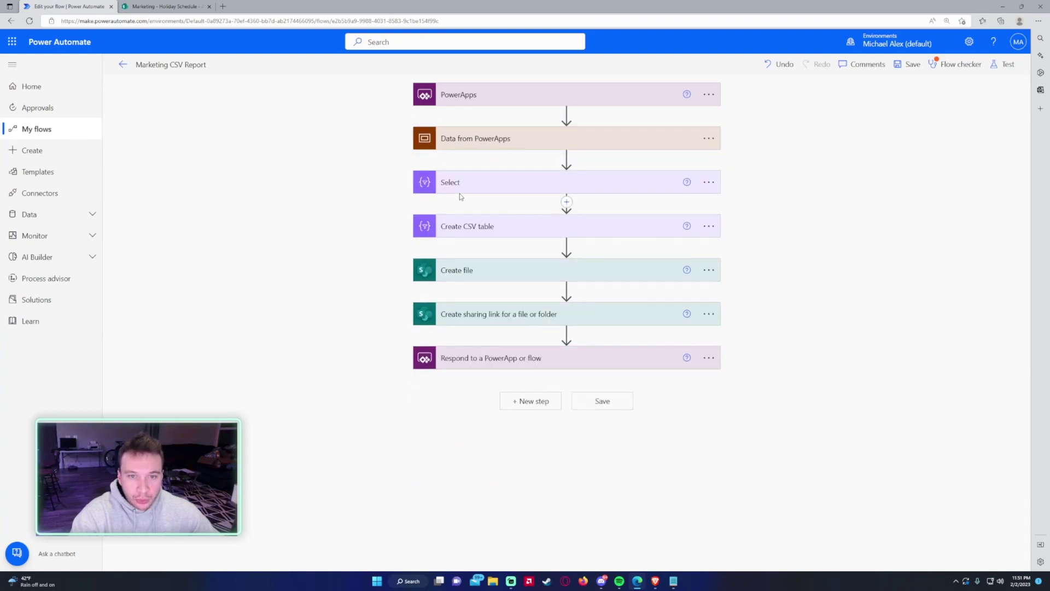
- Add a Scope after Data from PowerApps named 'Selecting Data and Creating CSV'
{"action": "left_click", "coordinate": [469, 183]}
{"action": "left_click", "coordinate": [470, 185]}
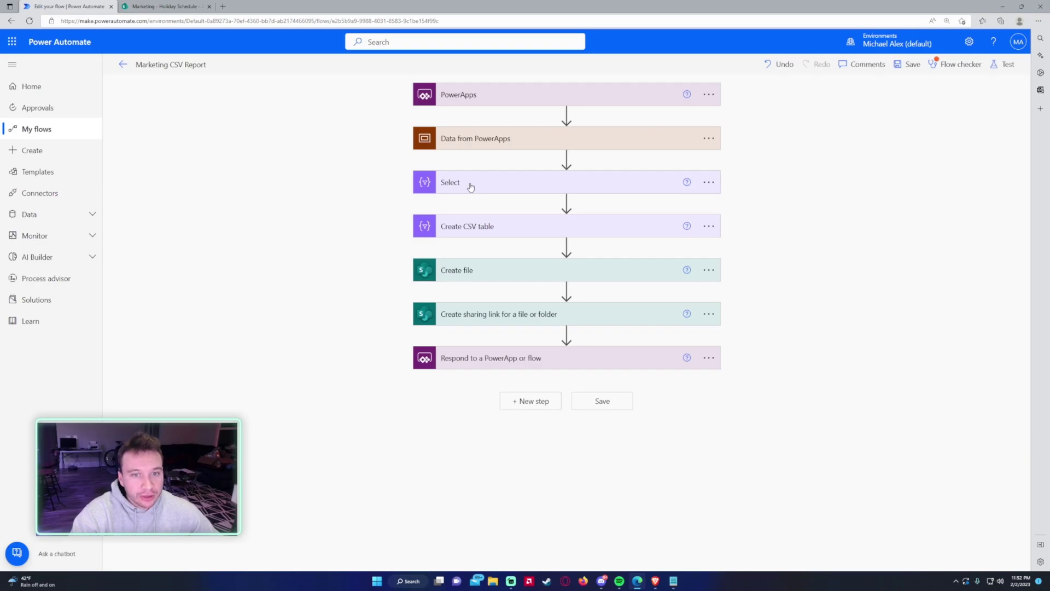
{"action": "left_click", "coordinate": [566, 160]}
{"action": "type", "text": "s"}
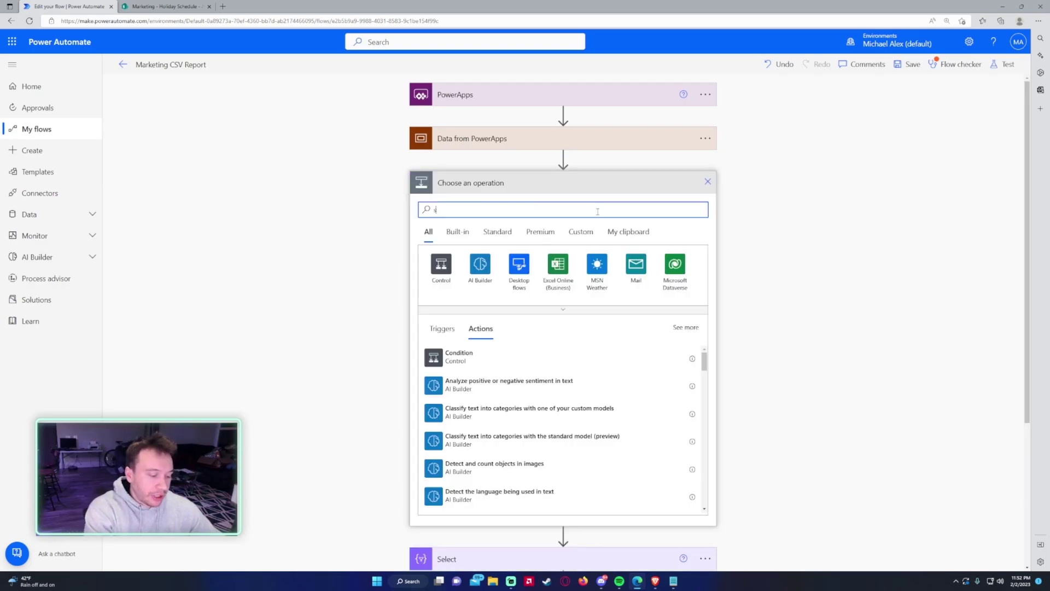
{"action": "type", "text": "cope"}
{"action": "left_click", "coordinate": [603, 351]}
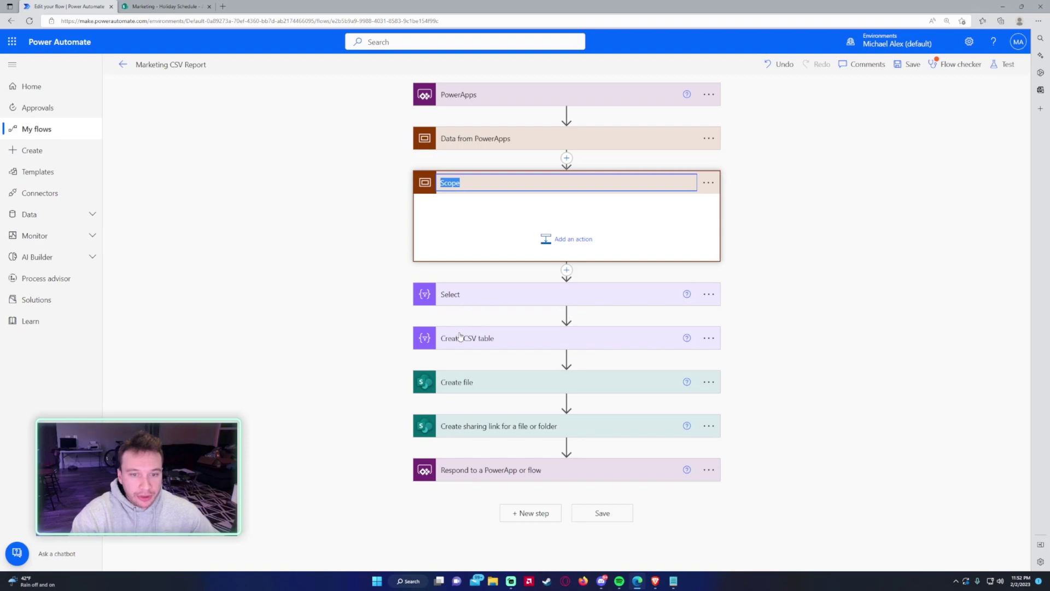
{"action": "type", "text": "Gra"}
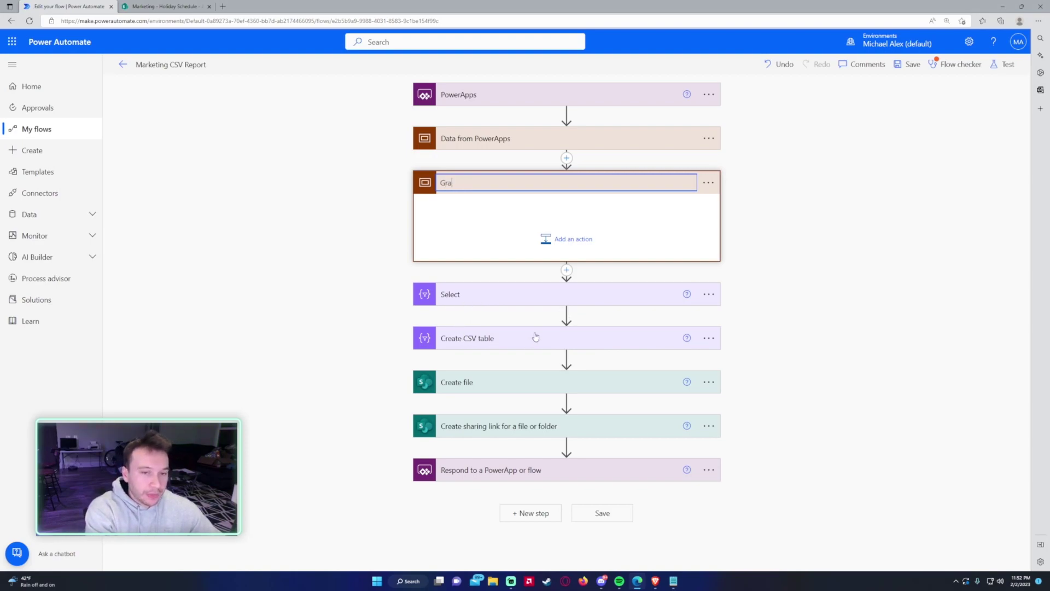
{"action": "type", "text": "bbing Data and"}
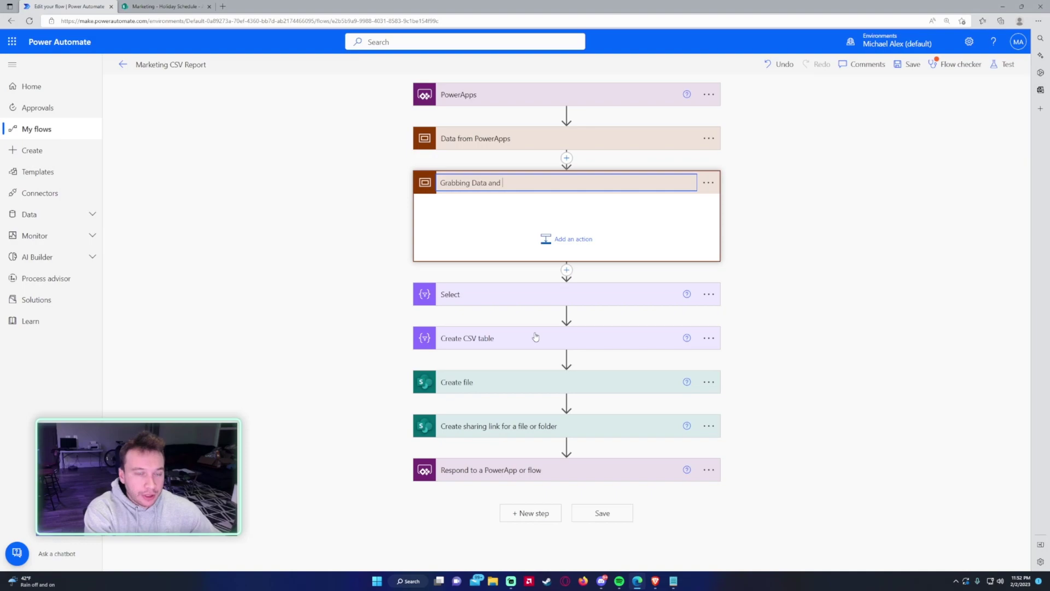
{"action": "key", "text": "ctrl+a"}
{"action": "type", "text": "Selectin"}
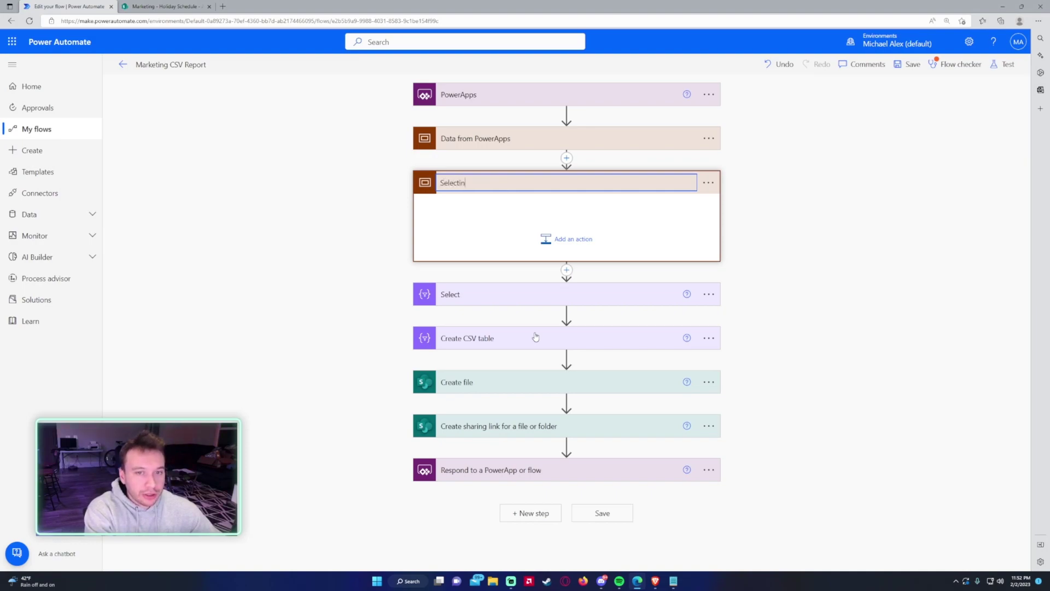
{"action": "type", "text": "g Data and "}
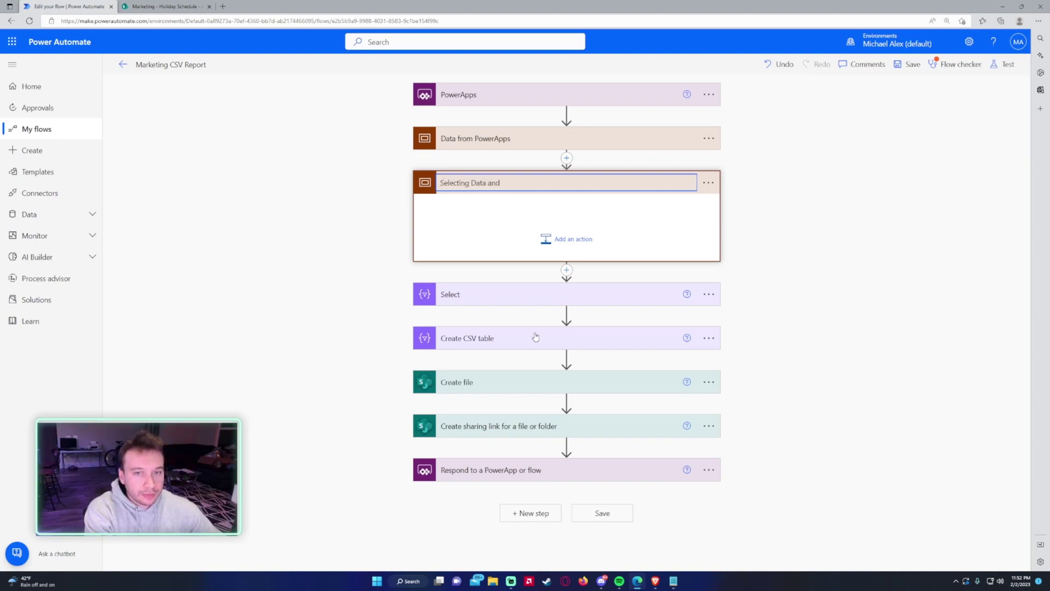
{"action": "type", "text": "Creating CSV"}
{"action": "key", "text": "Return"}
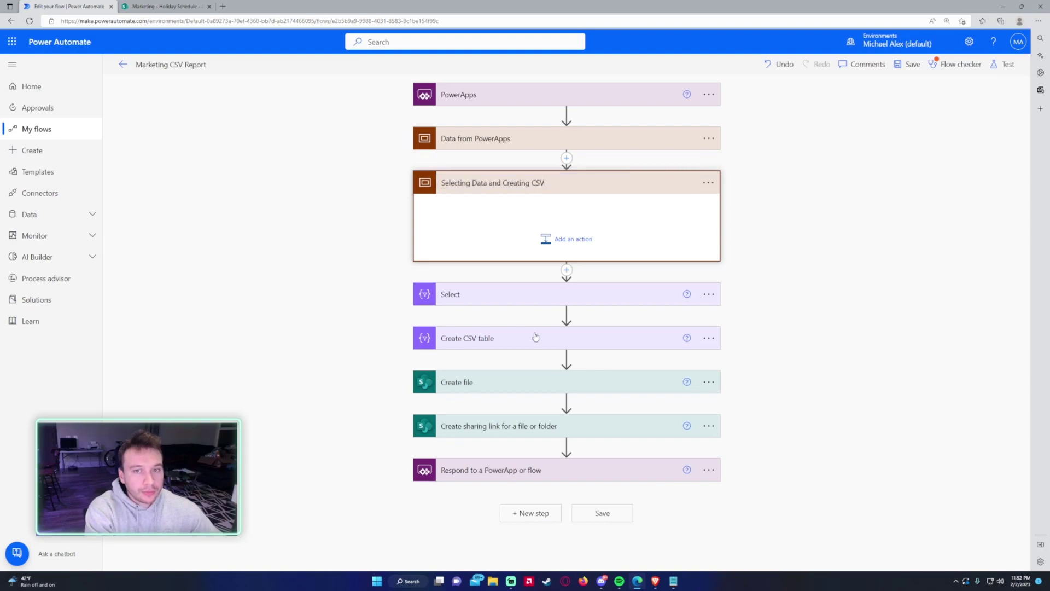
- Move the Select and Create CSV table actions into the new scope and check both scopes
{"action": "left_click_drag", "start_coordinate": [485, 296], "coordinate": [492, 241]}
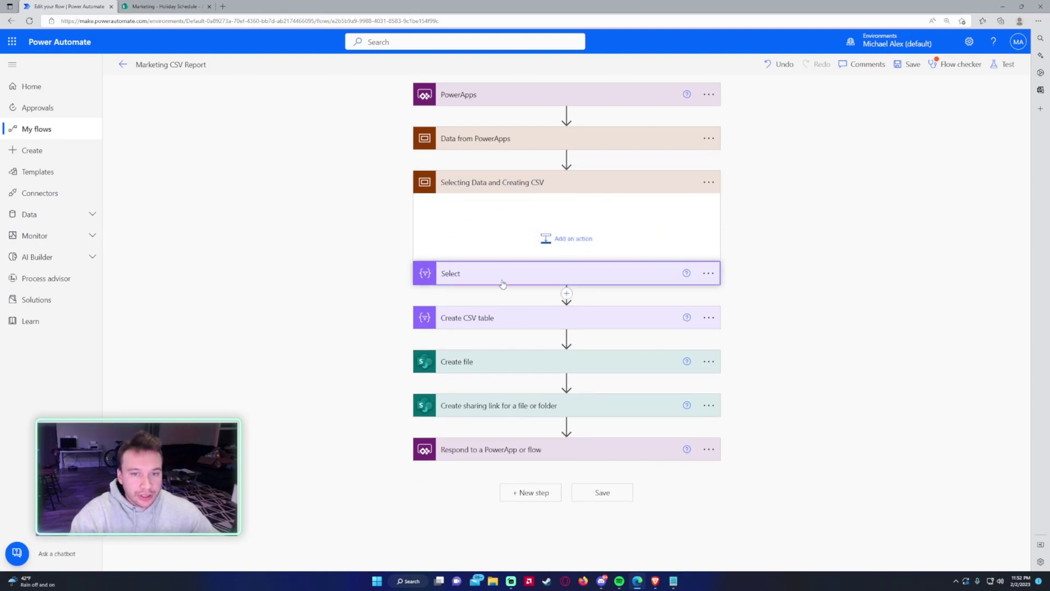
{"action": "left_click_drag", "start_coordinate": [495, 327], "coordinate": [522, 265]}
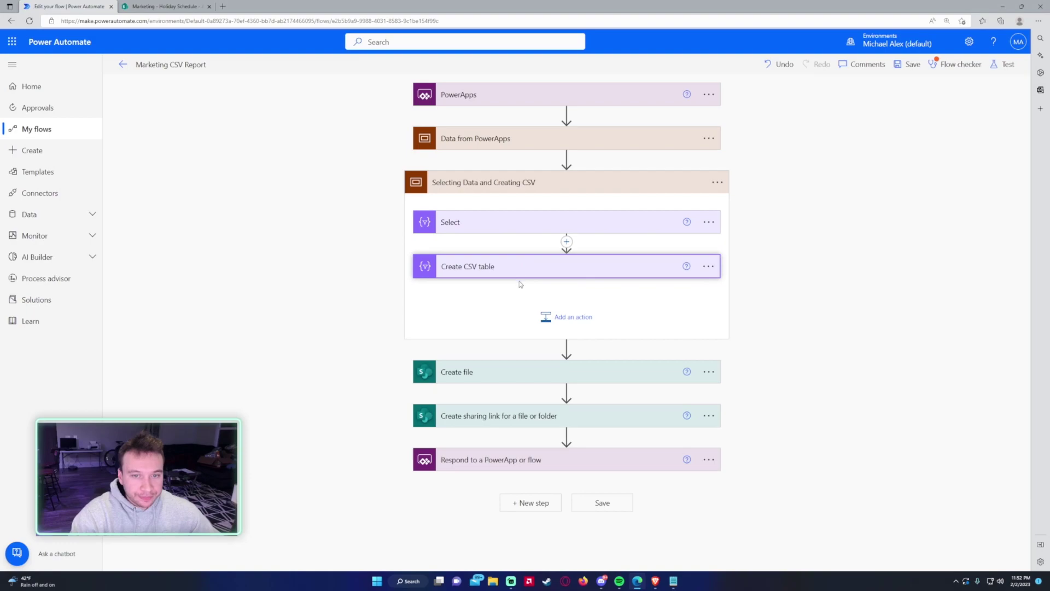
{"action": "left_click", "coordinate": [514, 189]}
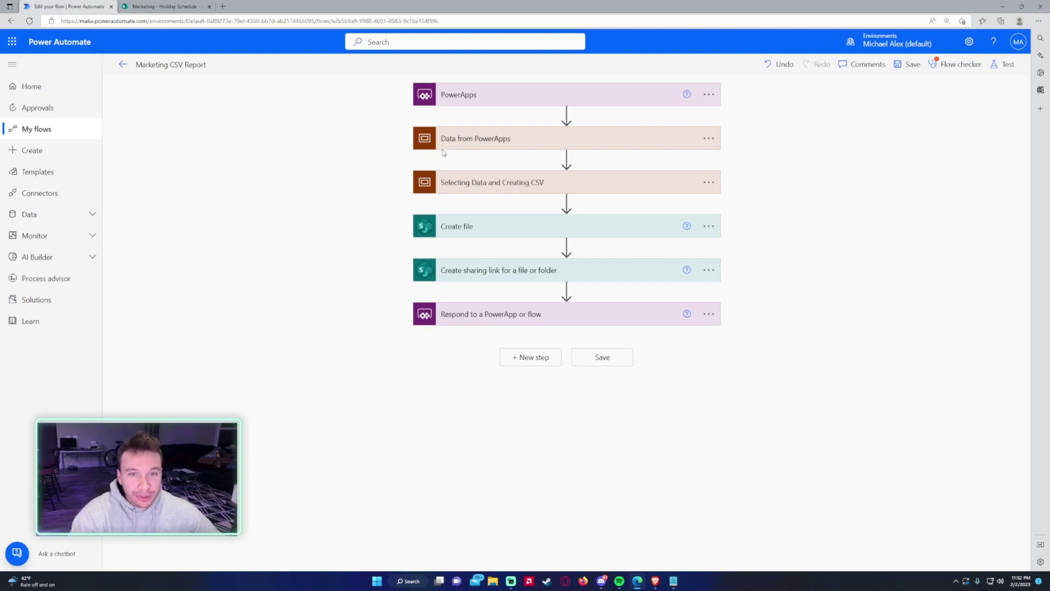
{"action": "left_click", "coordinate": [481, 143]}
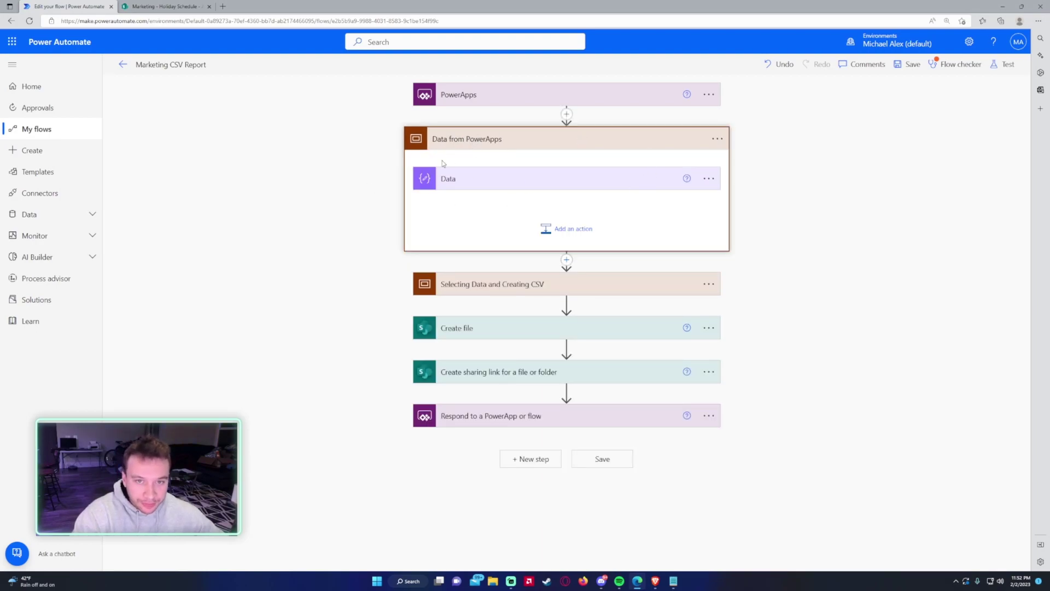
{"action": "left_click", "coordinate": [510, 149]}
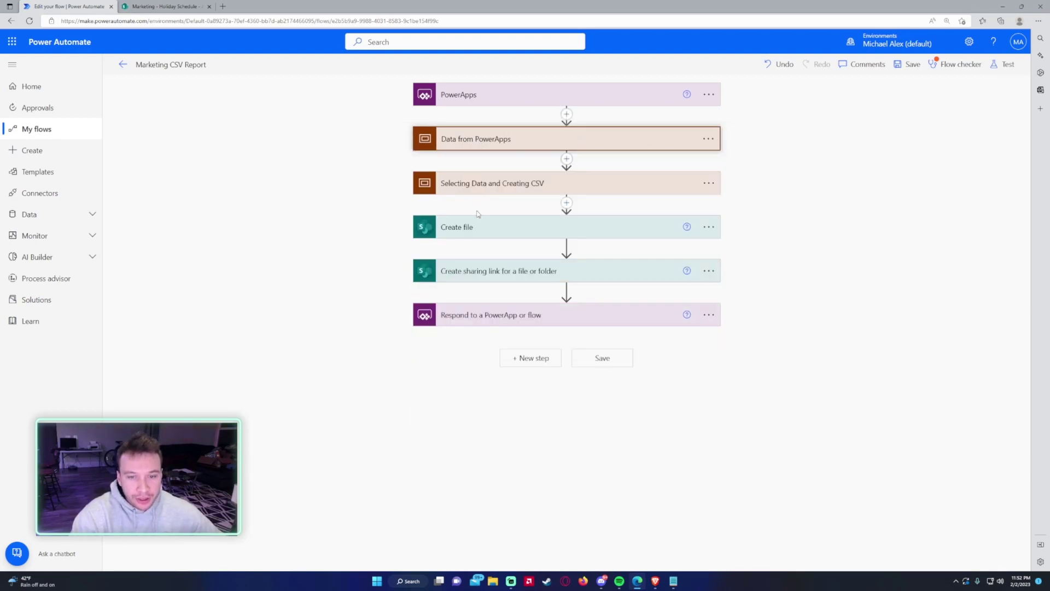
{"action": "left_click", "coordinate": [485, 185]}
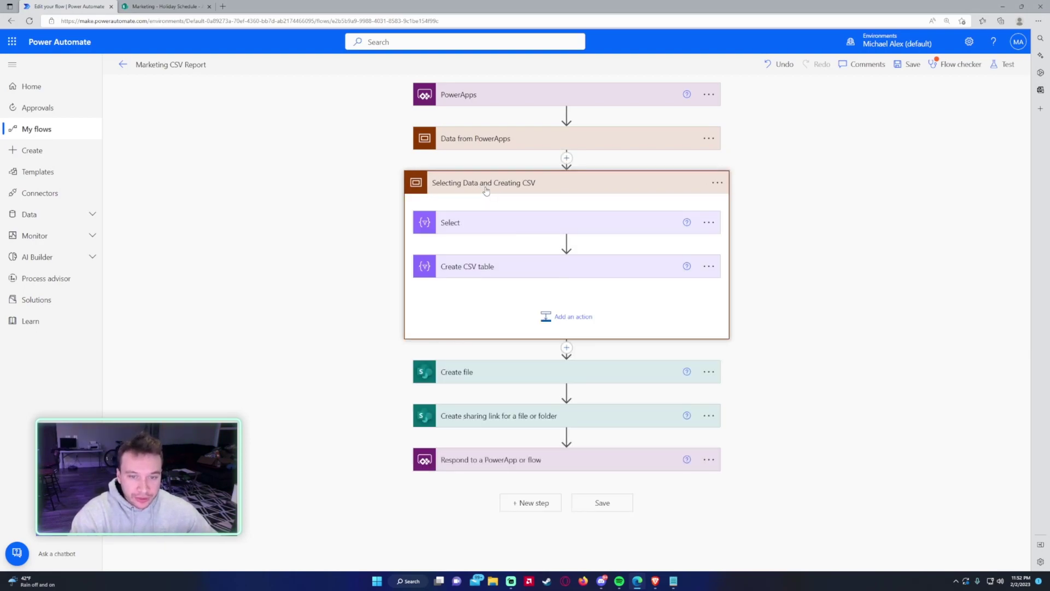
{"action": "left_click", "coordinate": [486, 188]}
- Add a third Scope before Create file named 'Create File + Shareable Link'
{"action": "left_click", "coordinate": [566, 202]}
{"action": "left_click", "coordinate": [560, 217]}
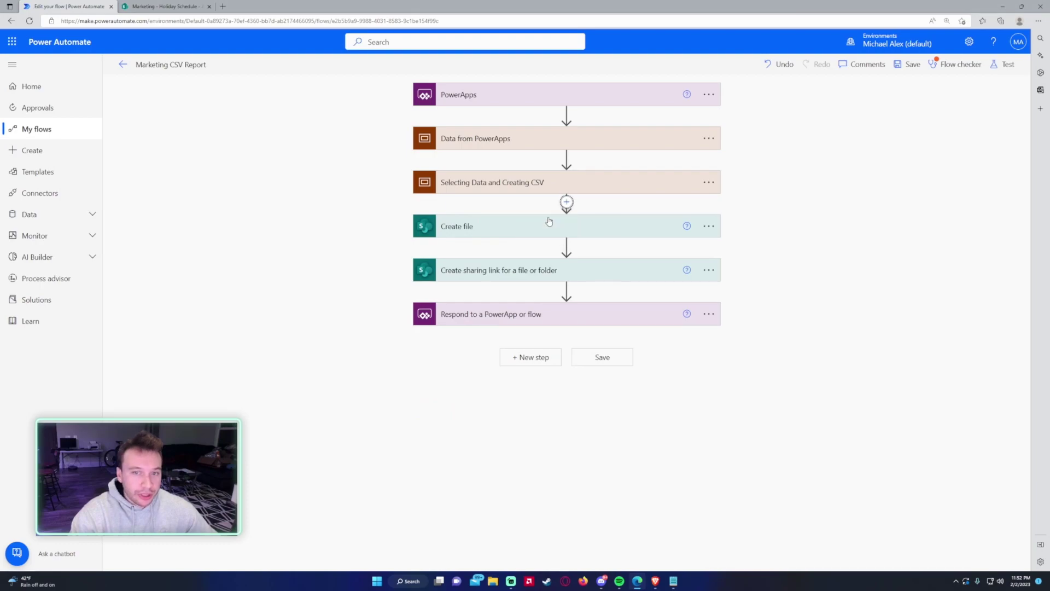
{"action": "left_click", "coordinate": [490, 375]}
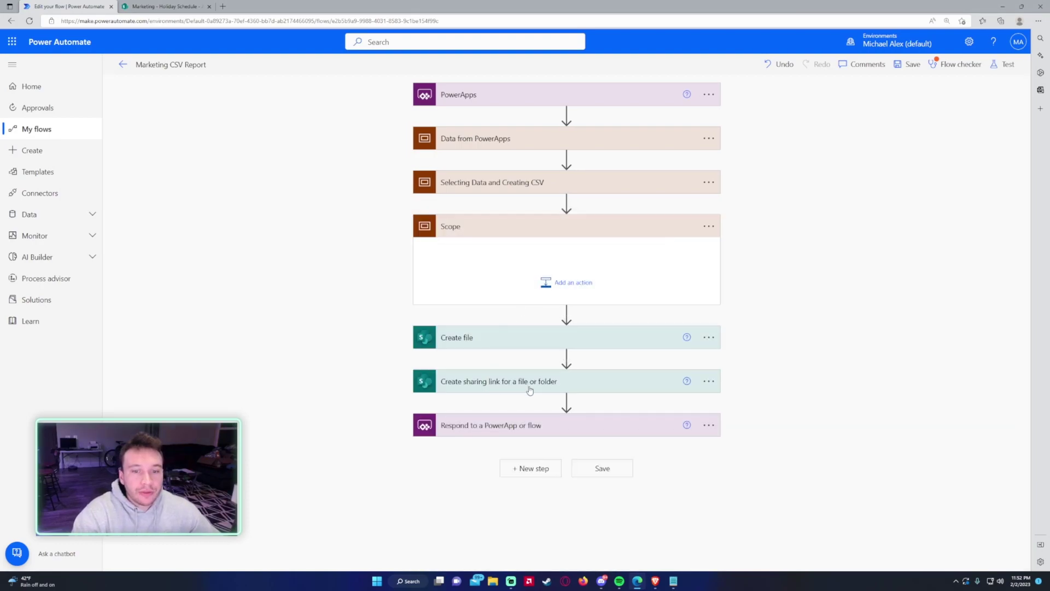
{"action": "left_click", "coordinate": [708, 227]}
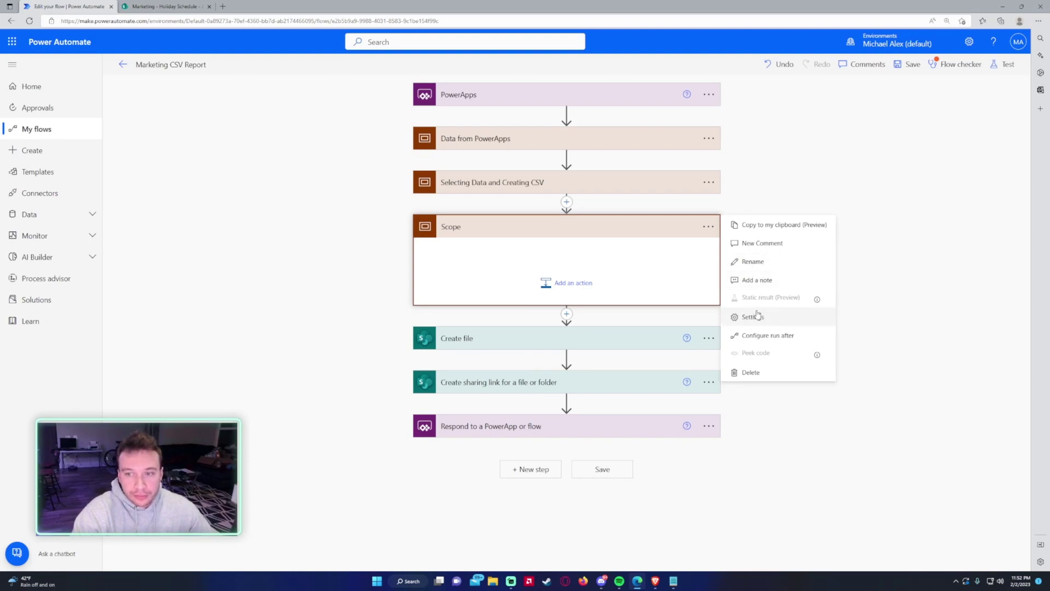
{"action": "left_click", "coordinate": [758, 267]}
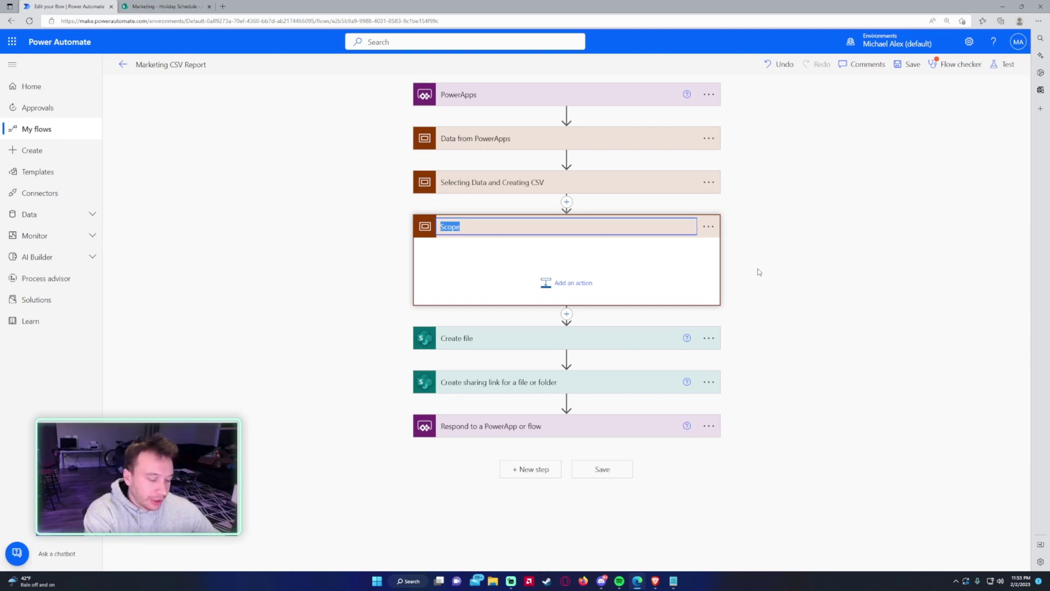
{"action": "type", "text": "Cre"}
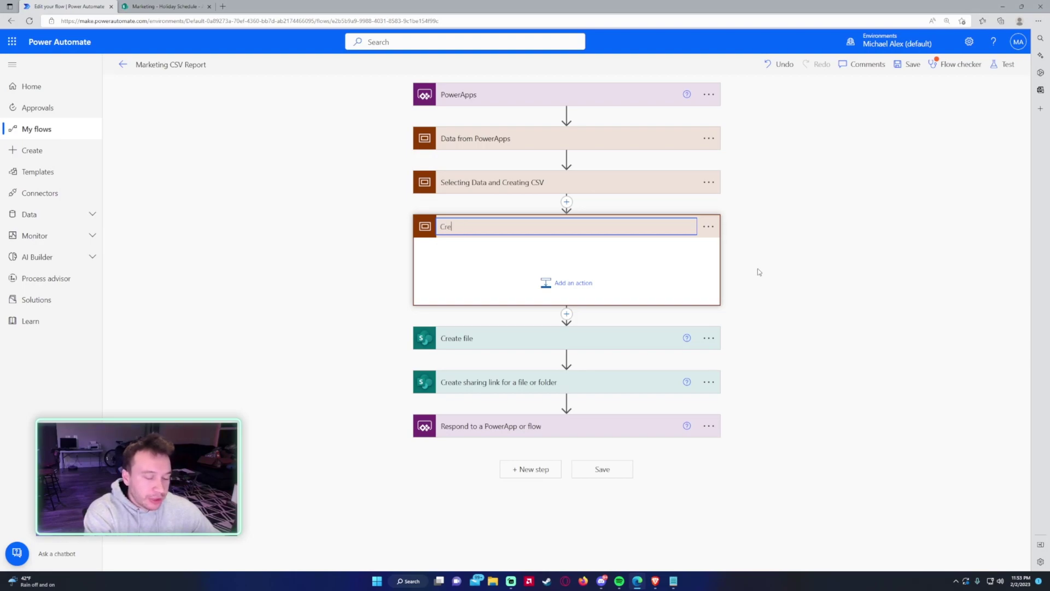
{"action": "type", "text": "ate File + S"}
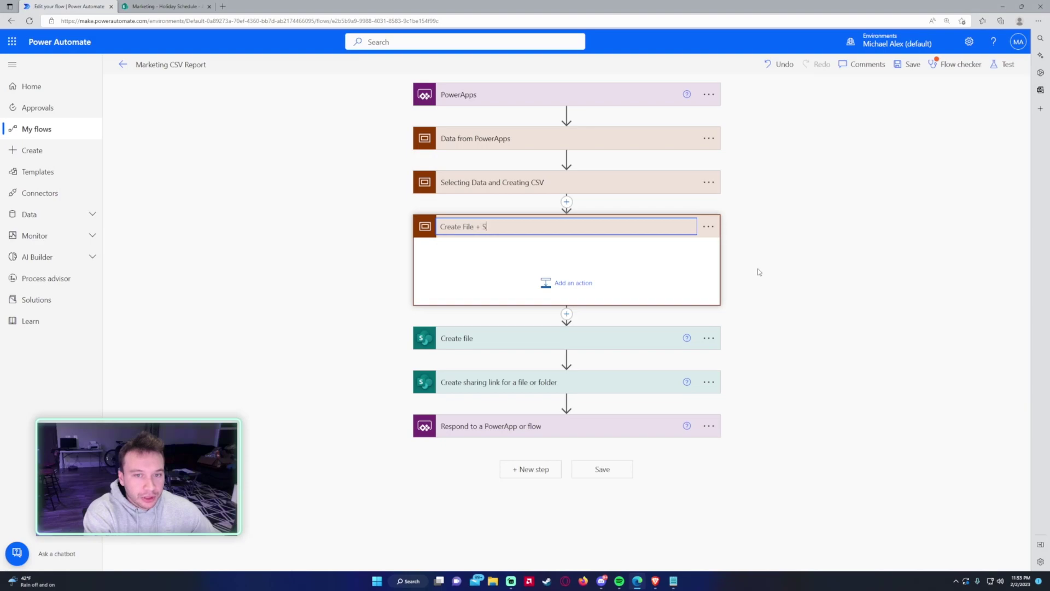
{"action": "type", "text": "hareable Link"}
- Move Create file and the sharing-link action into the scope, collapse it, and save
{"action": "left_click_drag", "start_coordinate": [520, 338], "coordinate": [533, 268]}
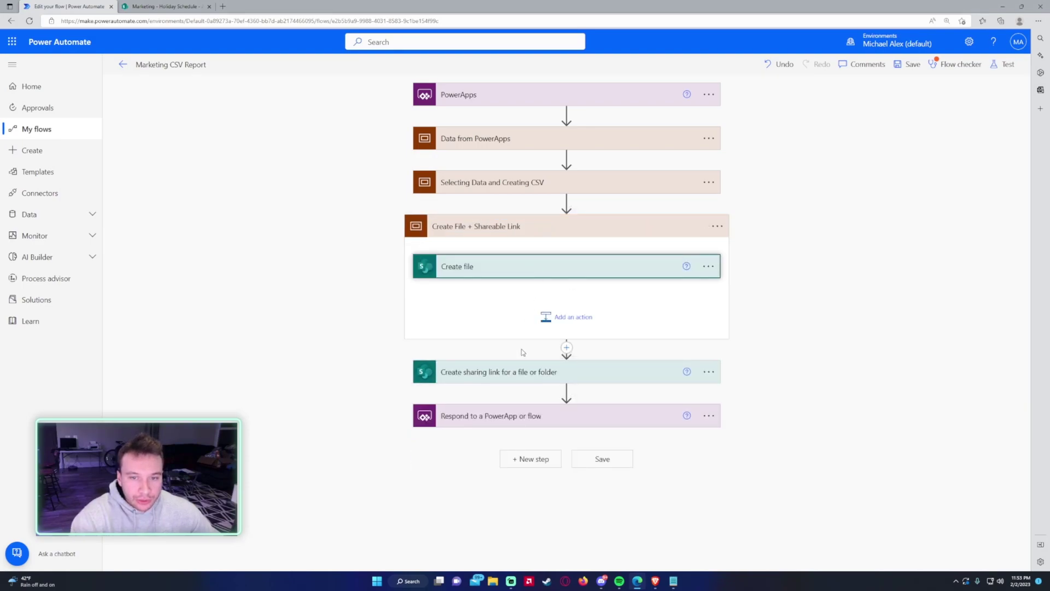
{"action": "left_click_drag", "start_coordinate": [522, 370], "coordinate": [550, 309]}
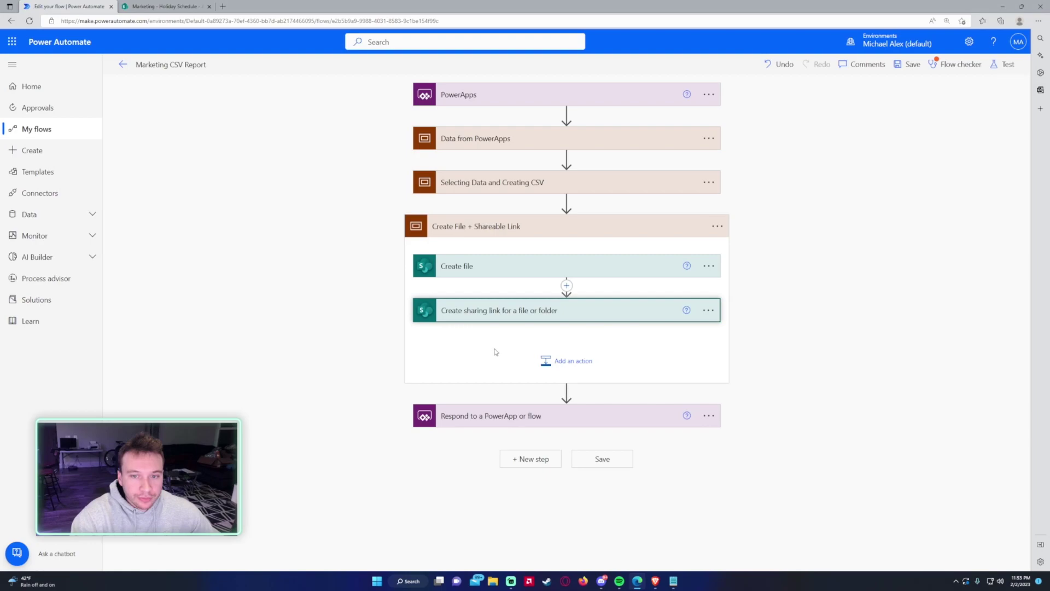
{"action": "left_click", "coordinate": [516, 234]}
{"action": "left_click", "coordinate": [909, 64]}
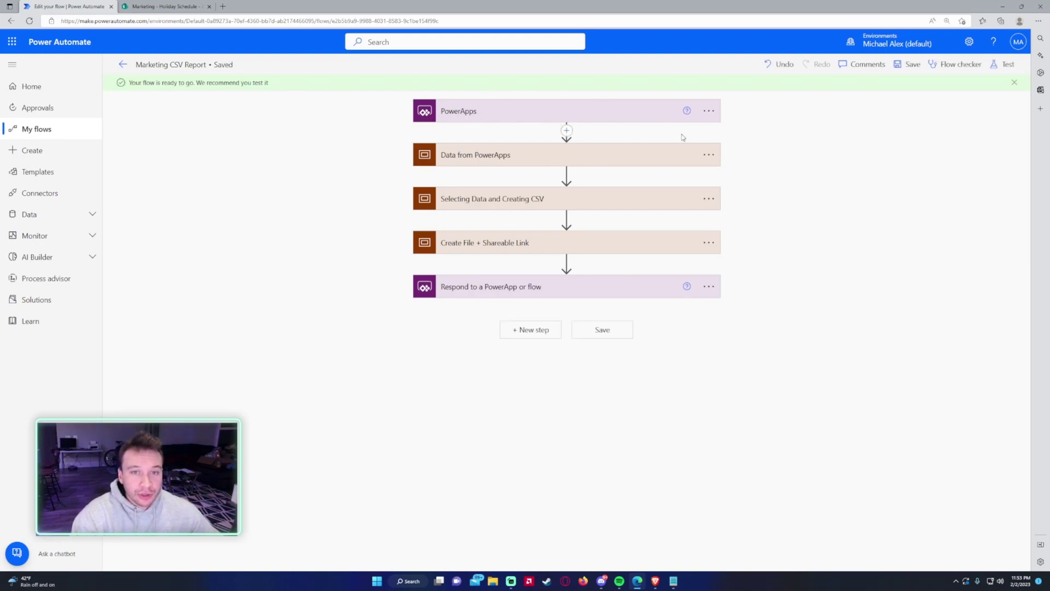
- Expand all three scopes to review them and save the Marketing CSV Report flow
{"action": "left_click", "coordinate": [486, 161]}
{"action": "left_click", "coordinate": [488, 298]}
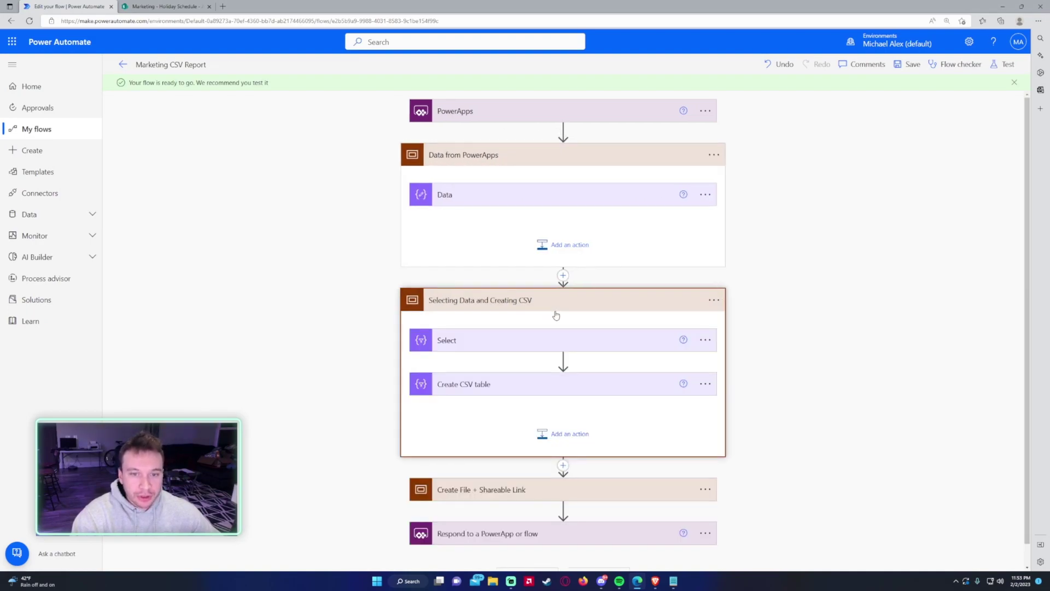
{"action": "scroll", "coordinate": [518, 309], "scroll_direction": "down", "scroll_amount": 1}
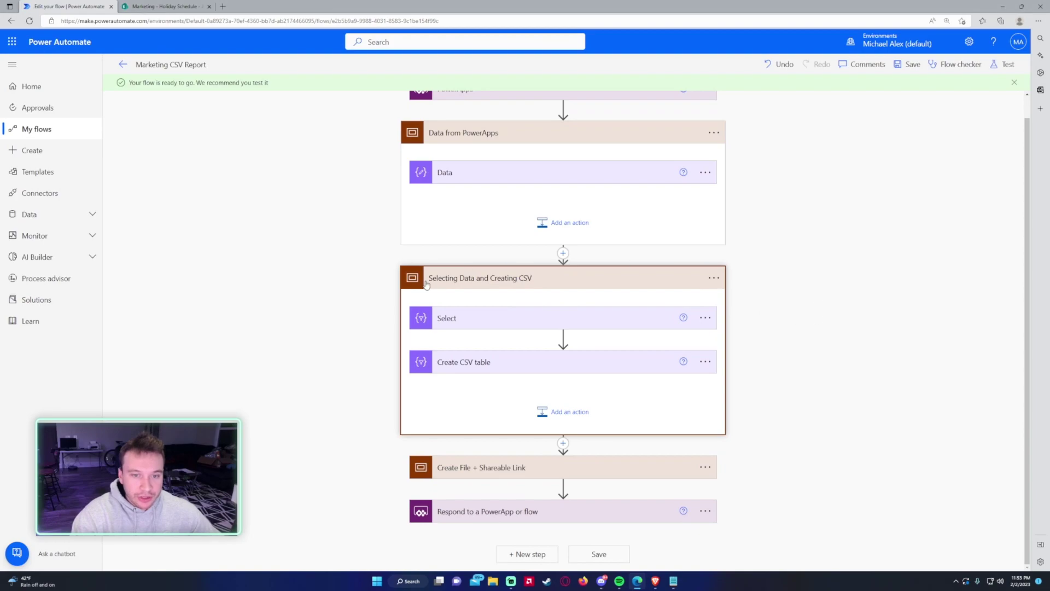
{"action": "left_click", "coordinate": [535, 467]}
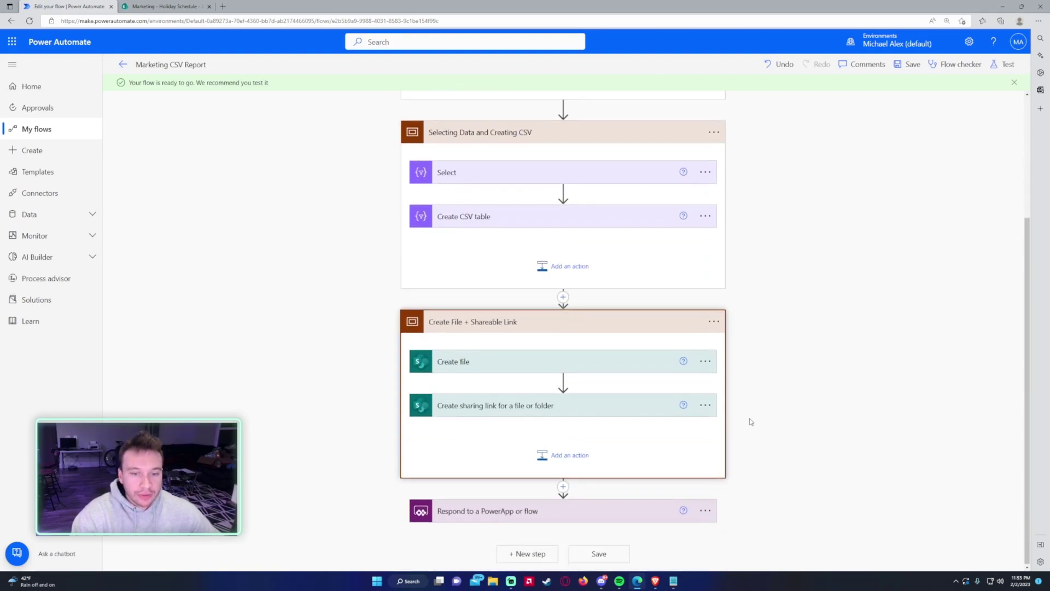
{"action": "left_click", "coordinate": [610, 551]}
- Collapse the three scopes and return to the My flows list
{"action": "left_click", "coordinate": [492, 415]}
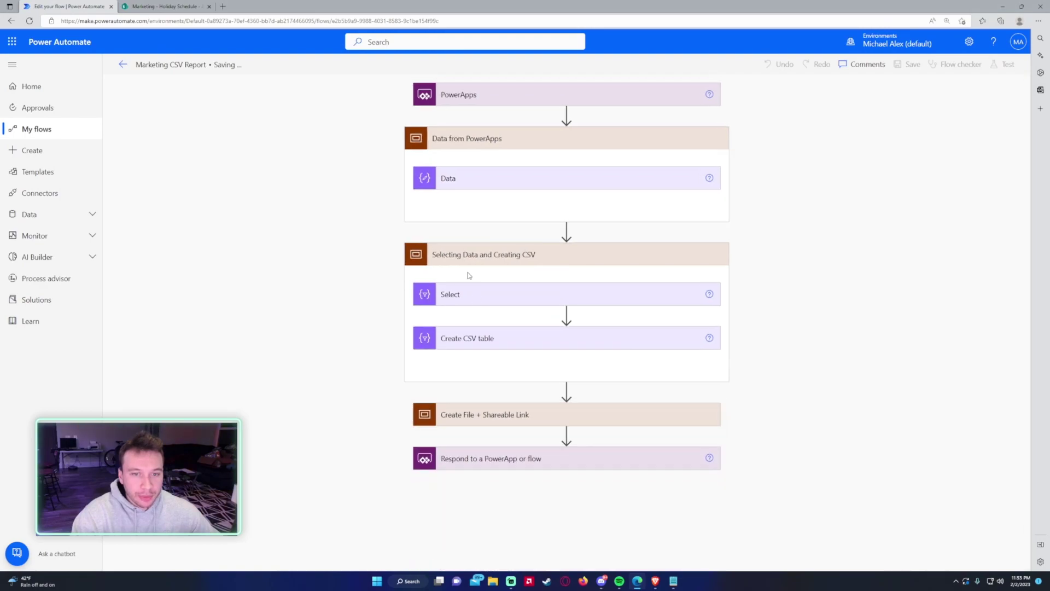
{"action": "left_click", "coordinate": [460, 250]}
{"action": "left_click", "coordinate": [479, 140]}
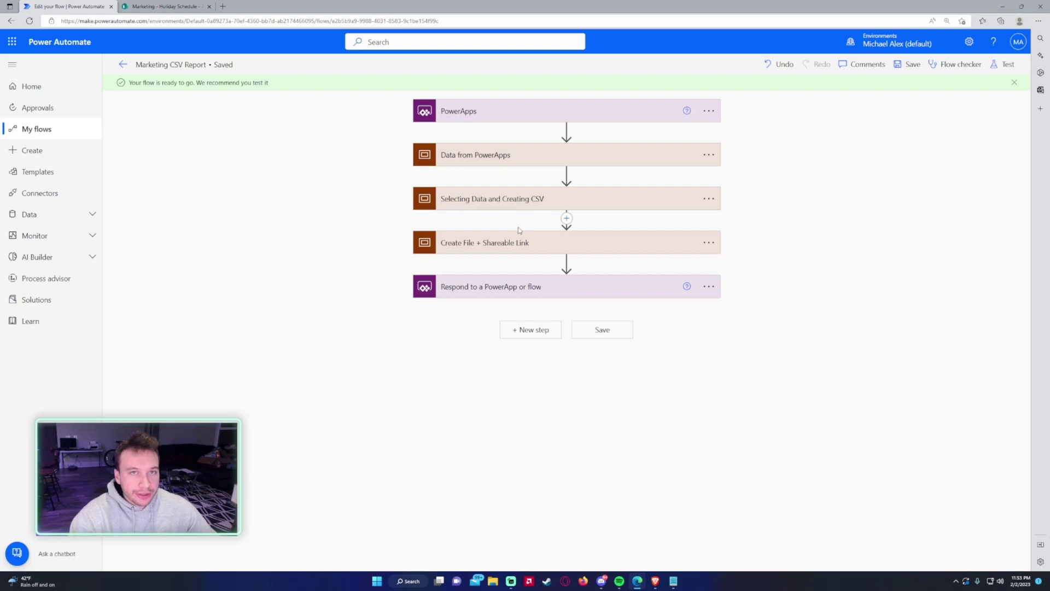
{"action": "left_click", "coordinate": [123, 64]}
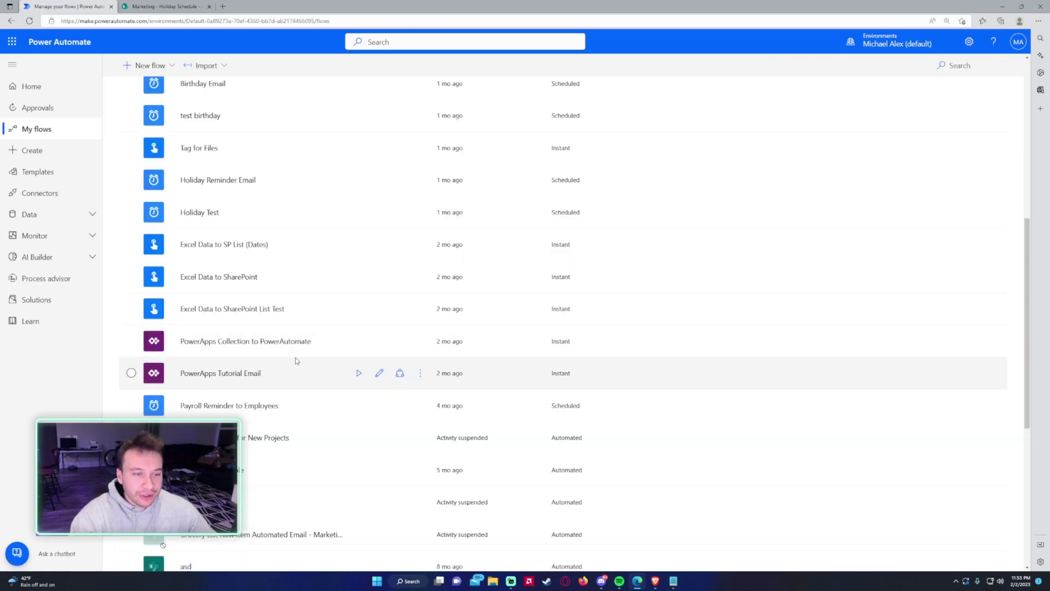
- Open the PowerApps Collection to PowerAutomate flow and add a Scope below the PowerApps trigger
{"action": "scroll", "coordinate": [298, 360], "scroll_direction": "down", "scroll_amount": 3}
{"action": "left_click", "coordinate": [226, 181]}
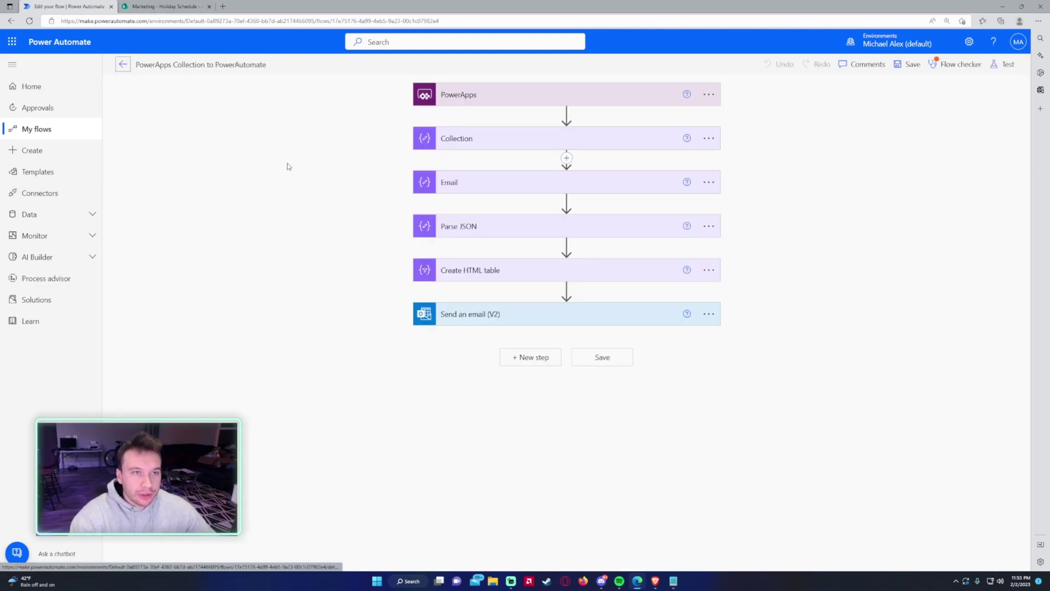
{"action": "left_click", "coordinate": [566, 115]}
{"action": "left_click", "coordinate": [548, 139]}
{"action": "type", "text": "scope"}
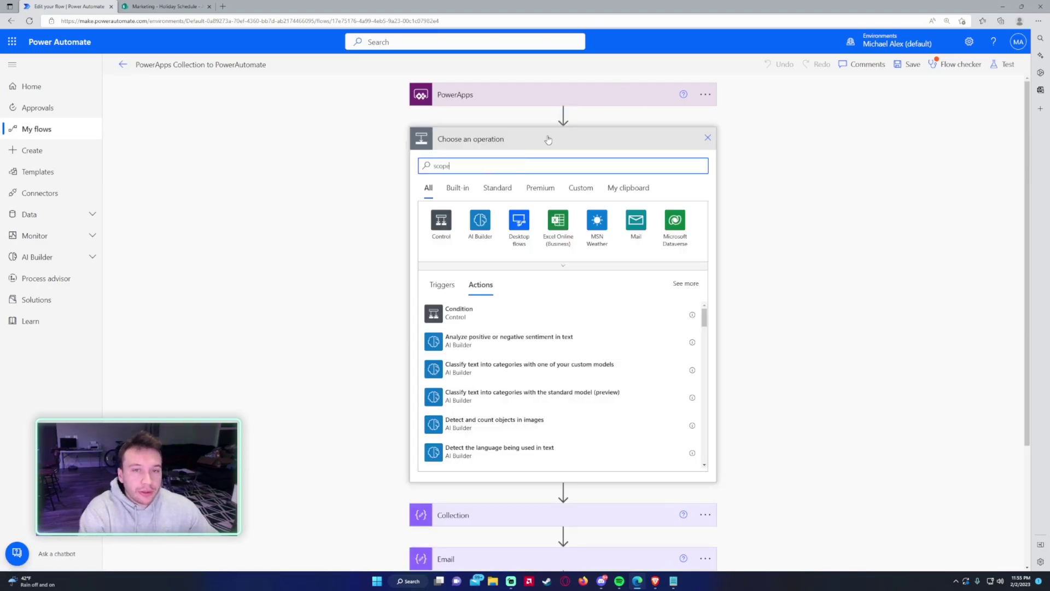
{"action": "left_click", "coordinate": [461, 307]}
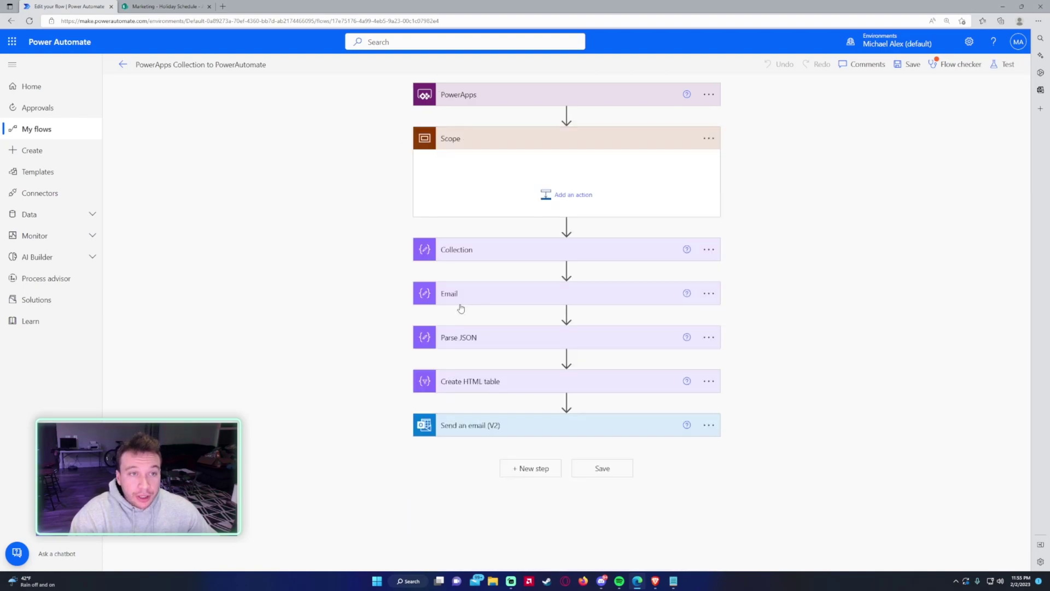
- Move the Collection and Email actions into the new Scope
{"action": "left_click", "coordinate": [485, 256]}
{"action": "left_click", "coordinate": [488, 253]}
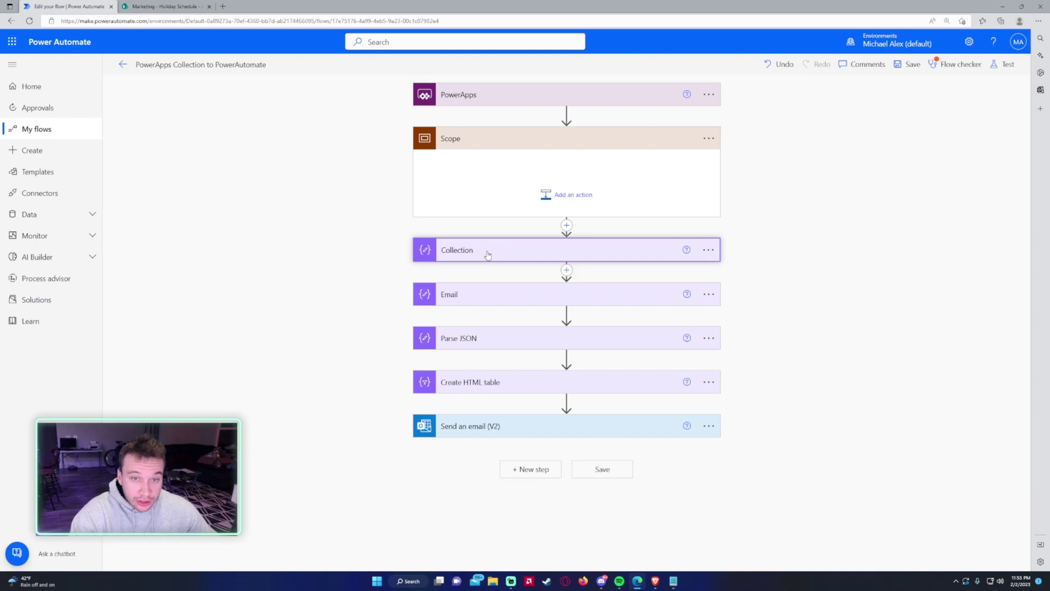
{"action": "left_click_drag", "start_coordinate": [487, 254], "coordinate": [494, 203]}
{"action": "left_click_drag", "start_coordinate": [474, 289], "coordinate": [504, 221]}
{"action": "left_click", "coordinate": [487, 220]}
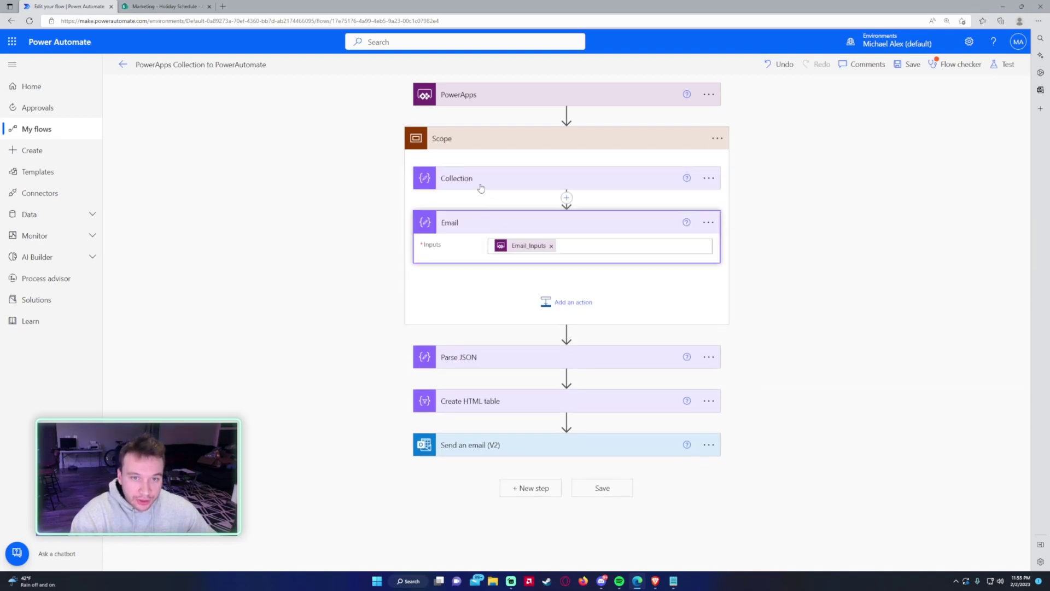
{"action": "left_click", "coordinate": [480, 186]}
- Rename the scope to 'Gathering Data from PowerApps'
{"action": "left_click", "coordinate": [717, 138]}
{"action": "left_click", "coordinate": [741, 177]}
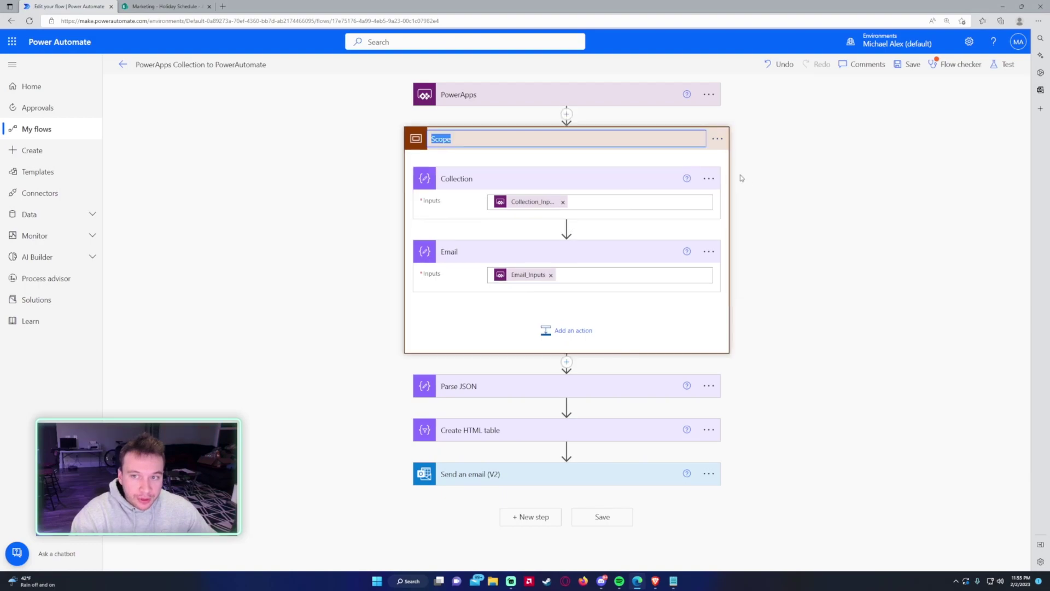
{"action": "type", "text": "Gathering D"}
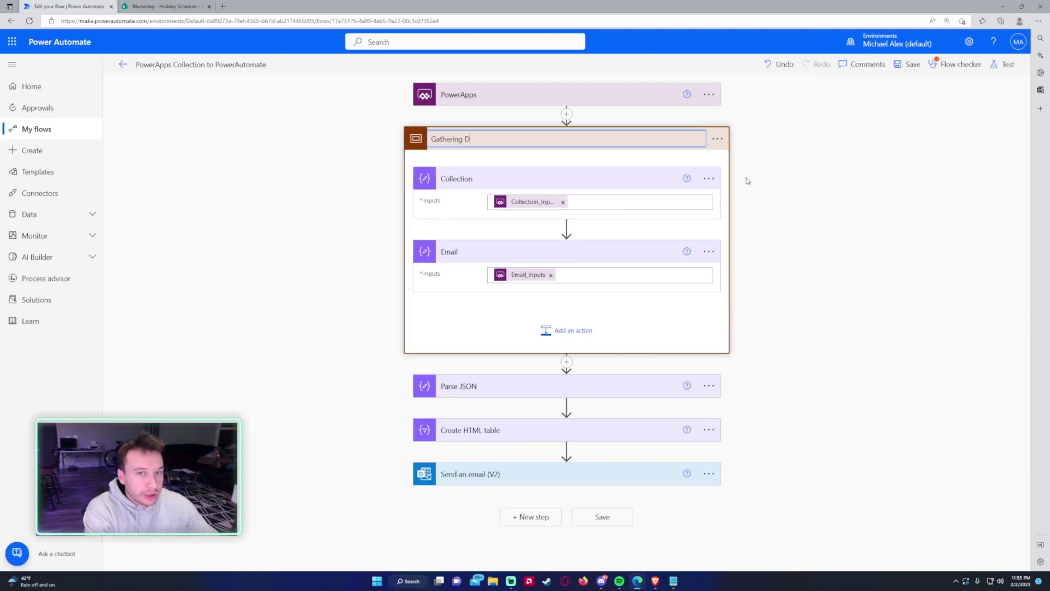
{"action": "type", "text": "ata form PowerApps"}
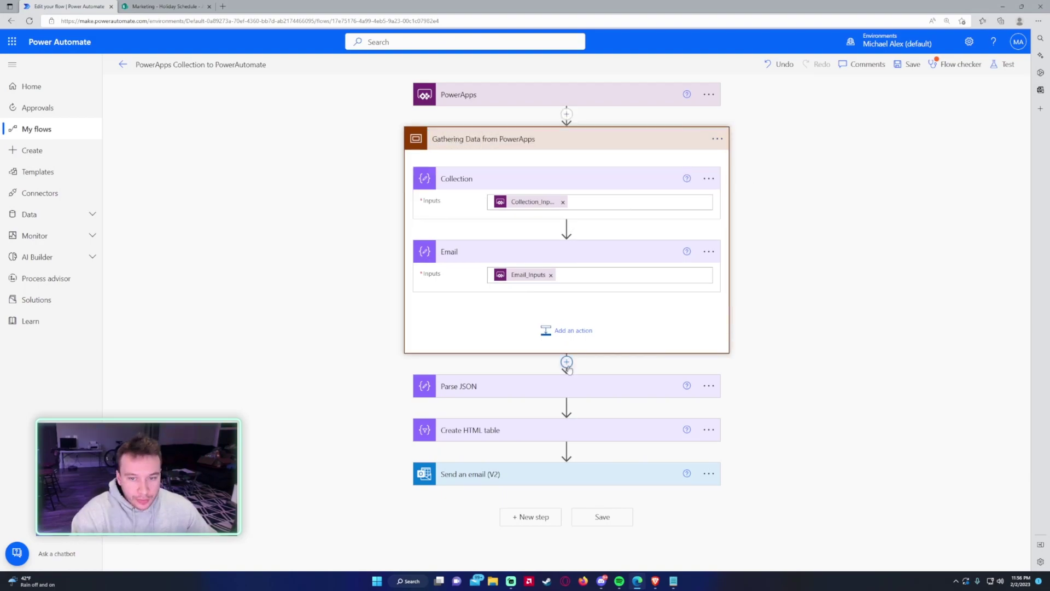
{"action": "left_click", "coordinate": [566, 362]}
{"action": "left_click", "coordinate": [568, 377]}
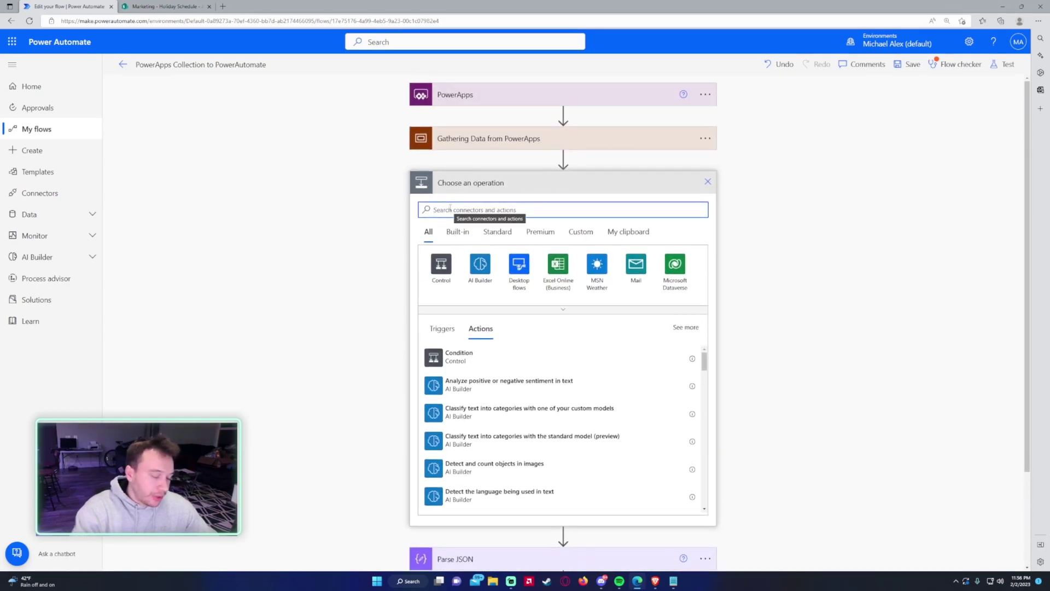
- Add a second Scope and move Parse JSON and Create HTML table into it
{"action": "type", "text": "scope"}
{"action": "left_click", "coordinate": [483, 356]}
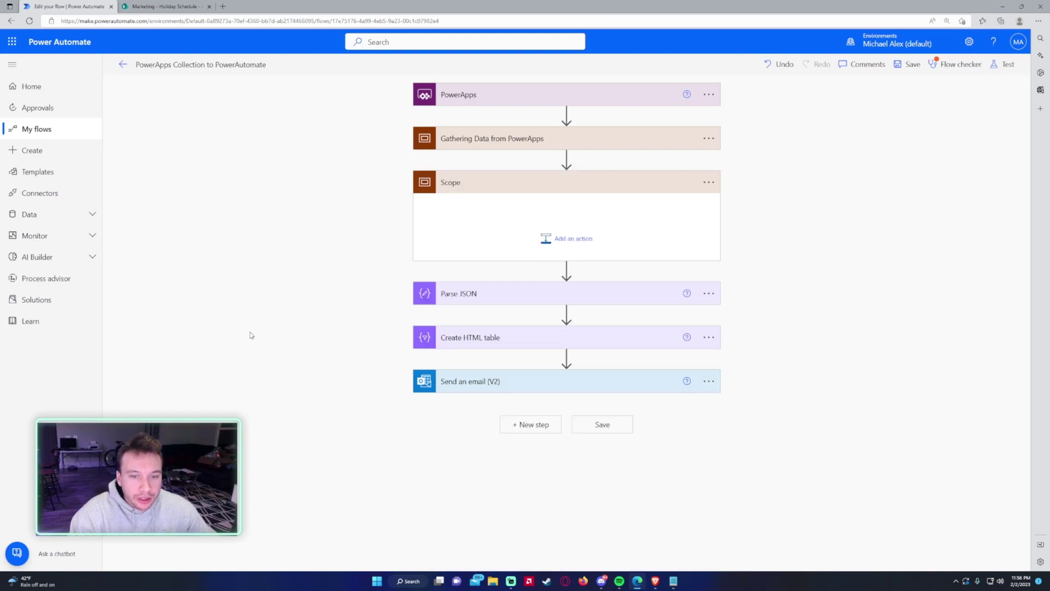
{"action": "left_click_drag", "start_coordinate": [486, 294], "coordinate": [497, 261]}
{"action": "left_click", "coordinate": [493, 335]}
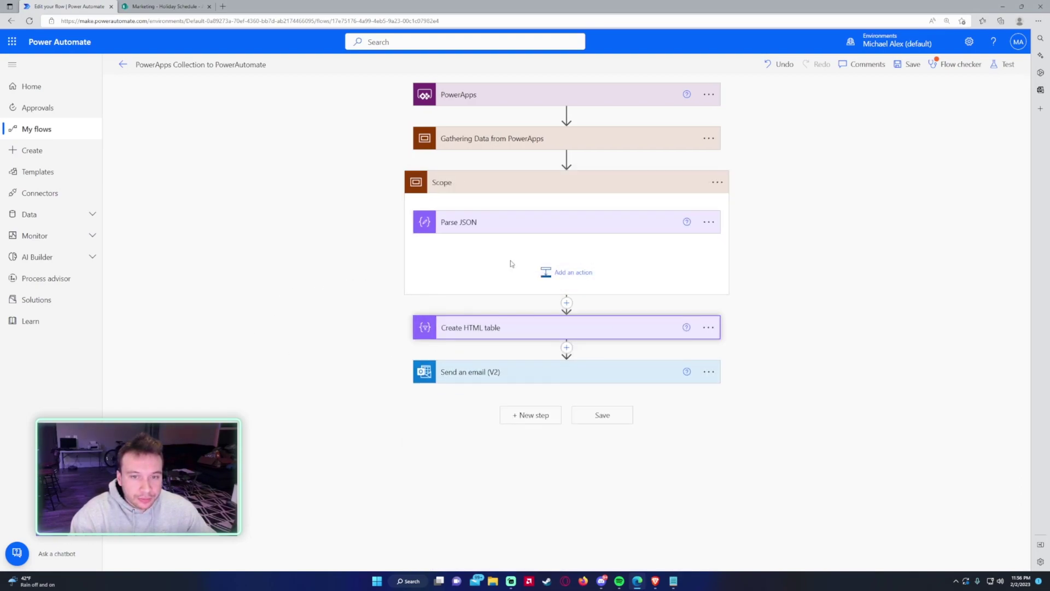
{"action": "left_click_drag", "start_coordinate": [508, 332], "coordinate": [545, 256]}
- Name the scope 'Parsing Data and Creating HTML Table' and save the flow
{"action": "left_click", "coordinate": [717, 182]}
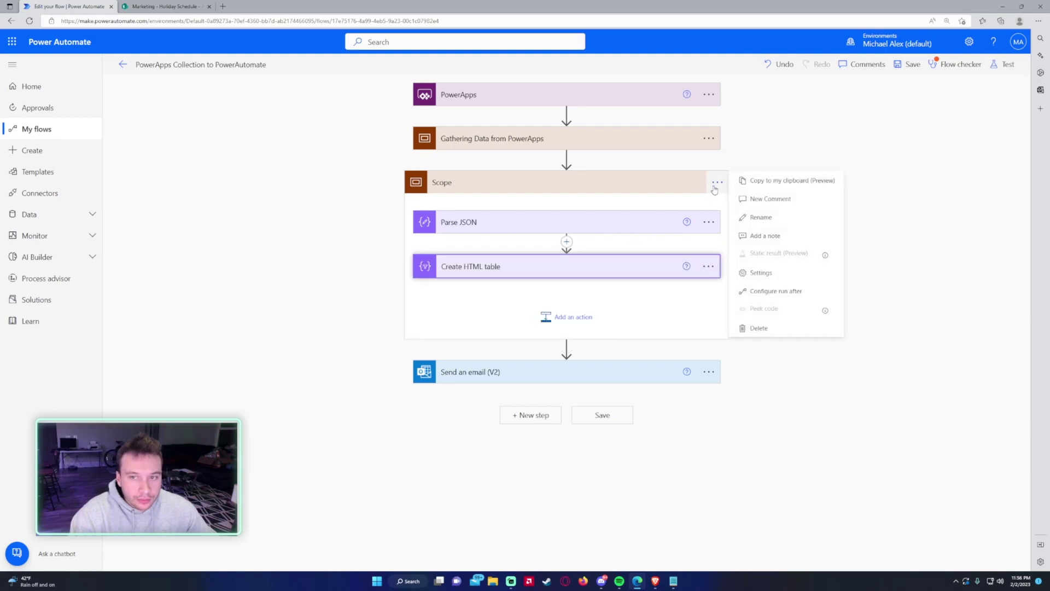
{"action": "left_click", "coordinate": [750, 215]}
{"action": "type", "text": "S"}
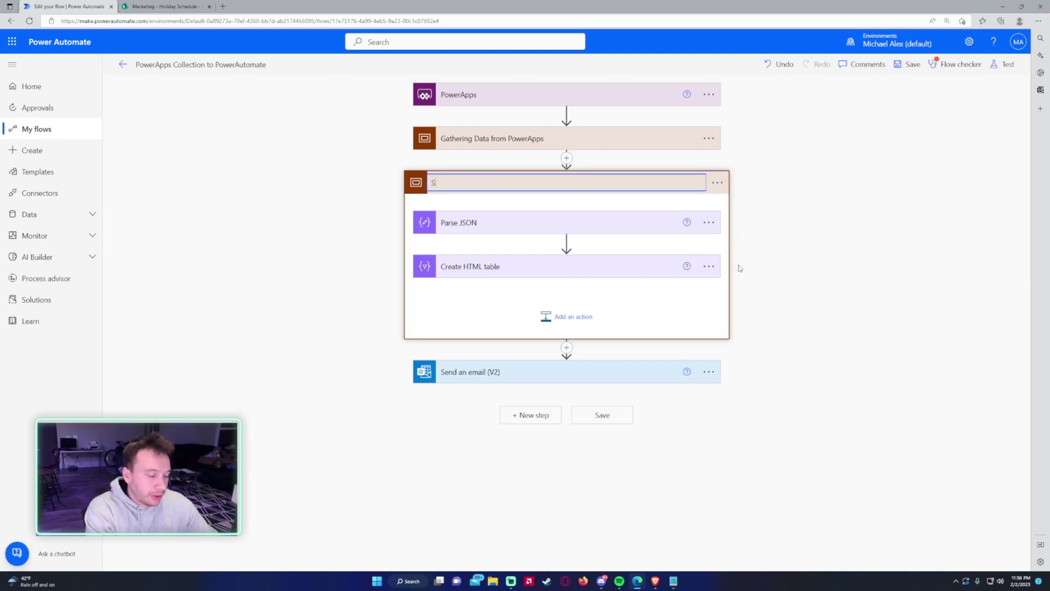
{"action": "type", "text": "arsing"}
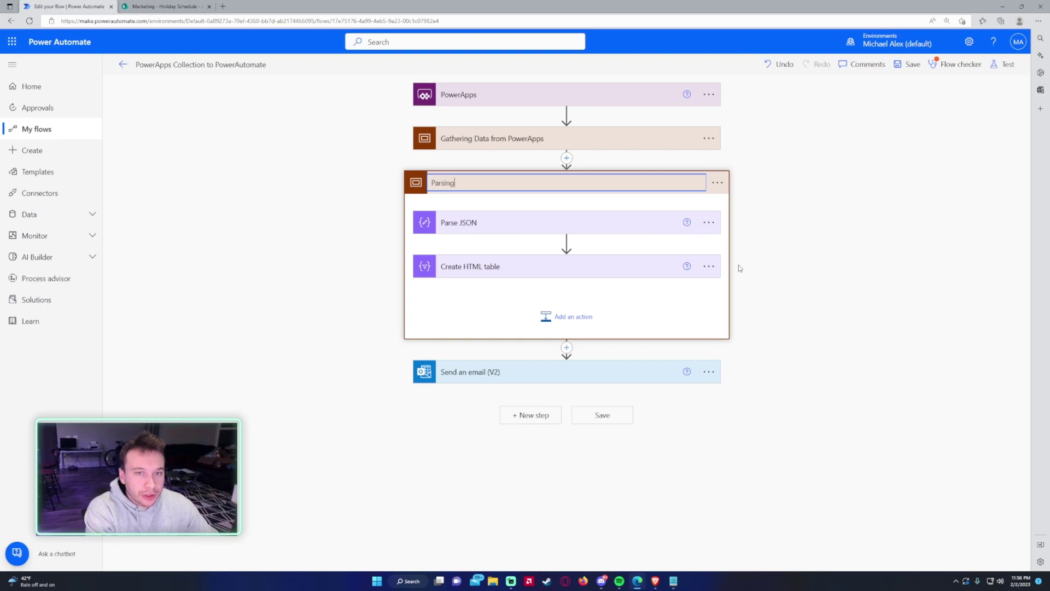
{"action": "type", "text": " Data and Crea"}
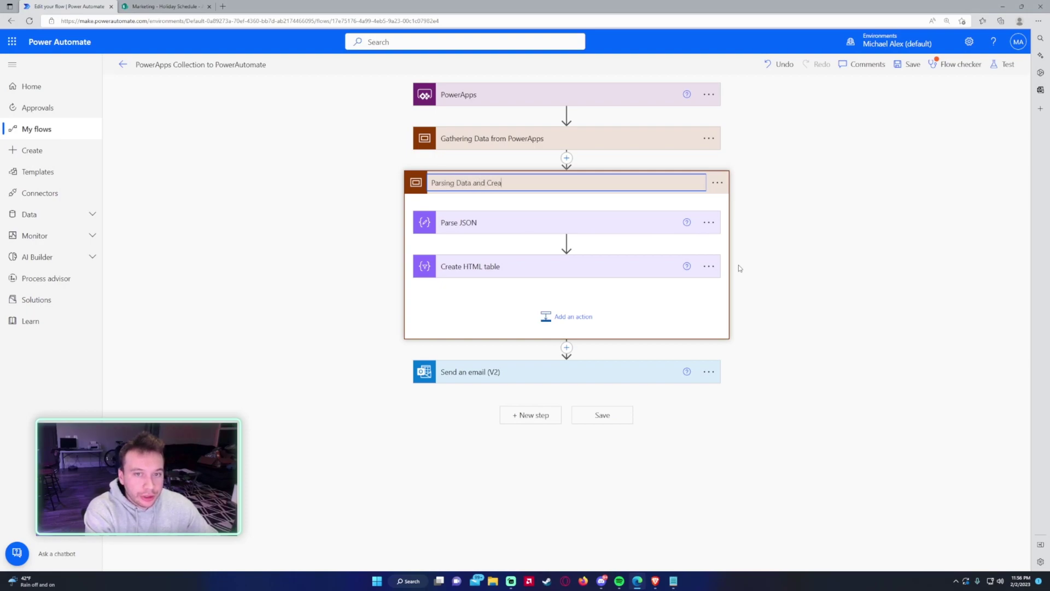
{"action": "type", "text": "ting HTML Table"}
{"action": "key", "text": "Return"}
{"action": "left_click", "coordinate": [593, 273]}
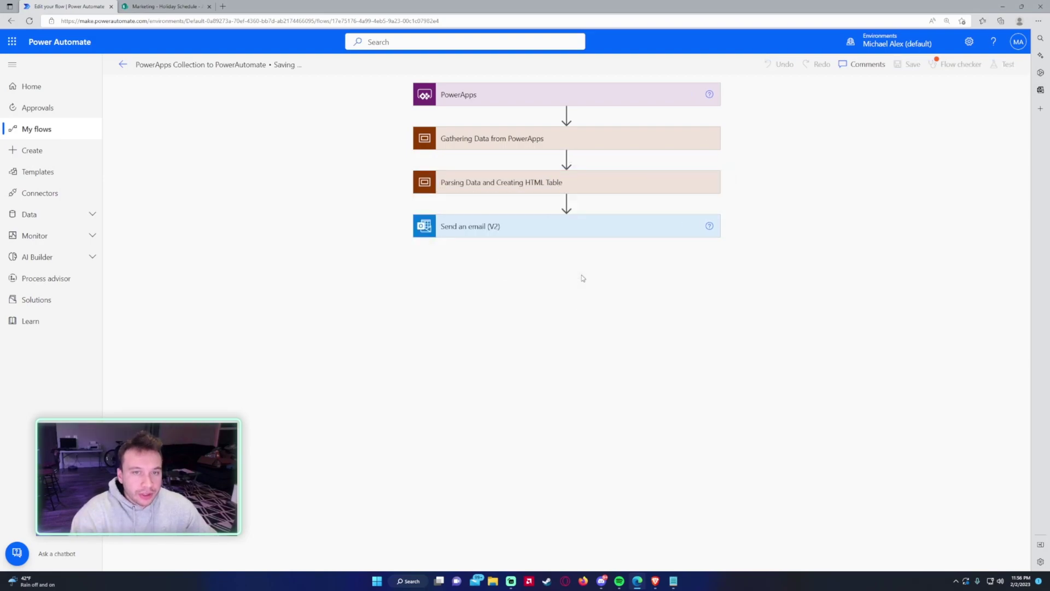